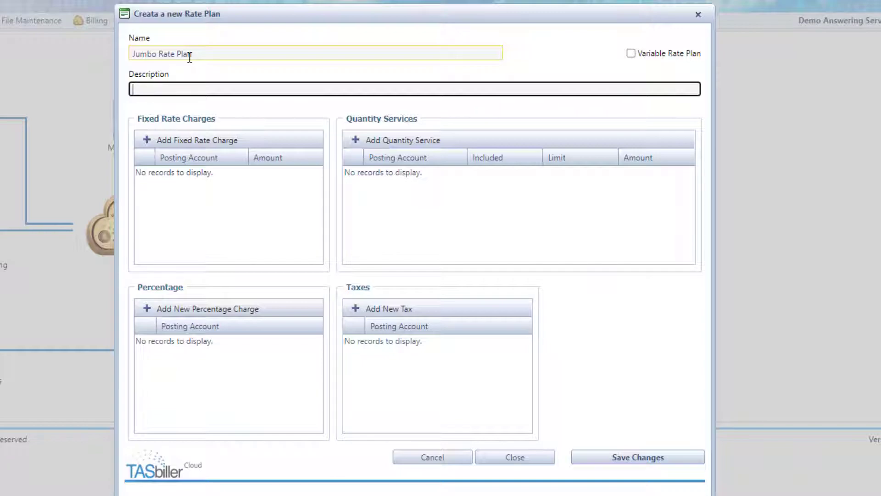
Describe the plan as 1000 Calls Included and add a fixed Answering Service charge of $999.00.
{"action": "type", "text": "000 Calls Include"}
{"action": "left_click", "coordinate": [207, 142]}
{"action": "left_click", "coordinate": [226, 176]}
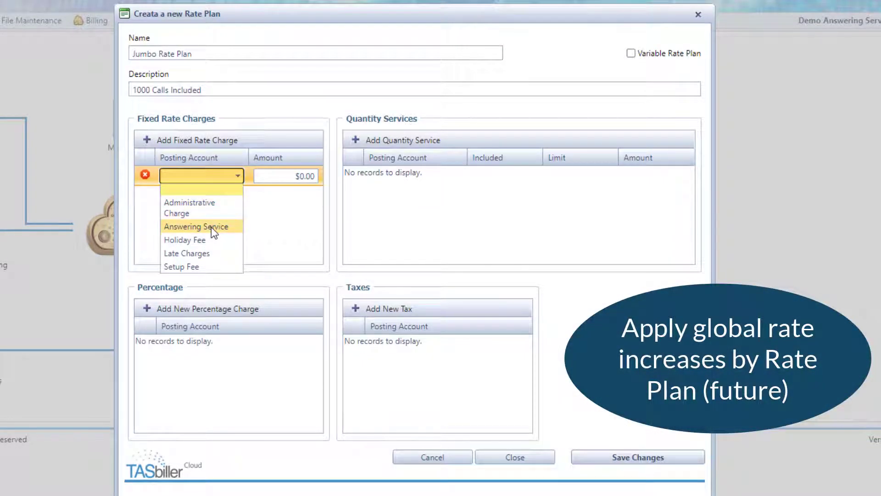
{"action": "left_click", "coordinate": [212, 227]}
{"action": "left_click", "coordinate": [295, 177]}
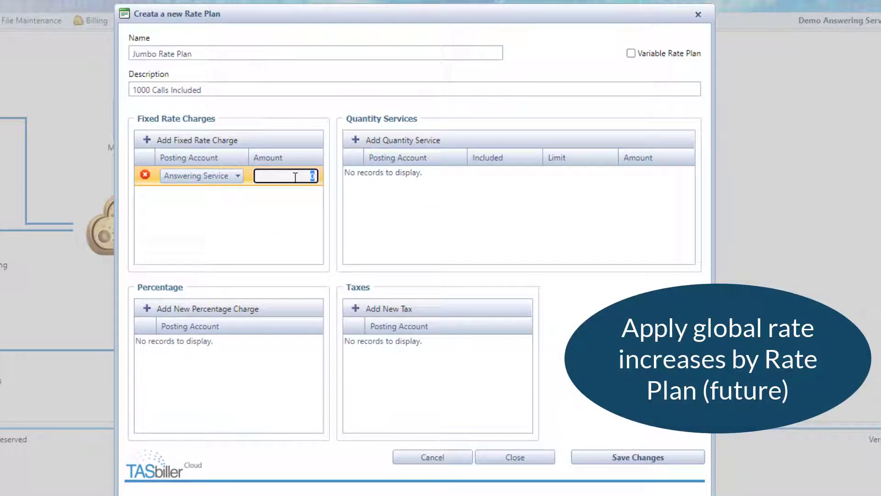
Add a Calls quantity service with 1000 included and an amount of $0.99.
{"action": "left_click", "coordinate": [415, 142]}
{"action": "left_click", "coordinate": [401, 178]}
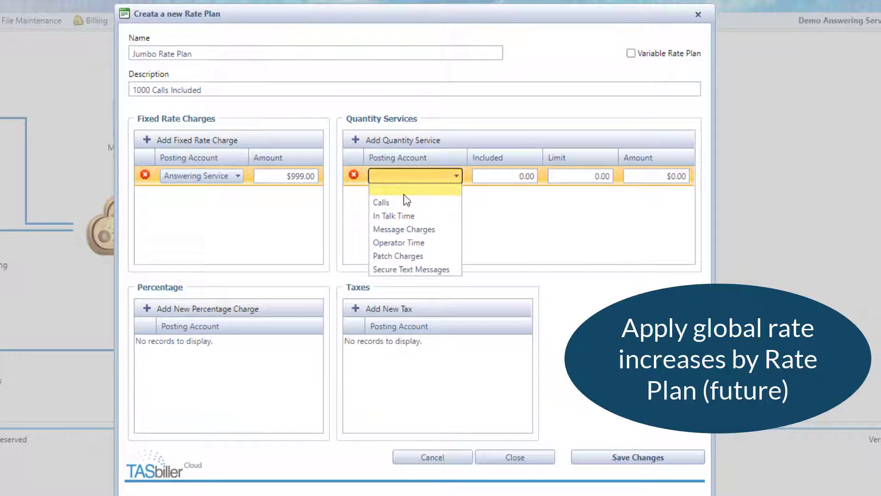
{"action": "left_click", "coordinate": [404, 199]}
{"action": "left_click", "coordinate": [490, 176]}
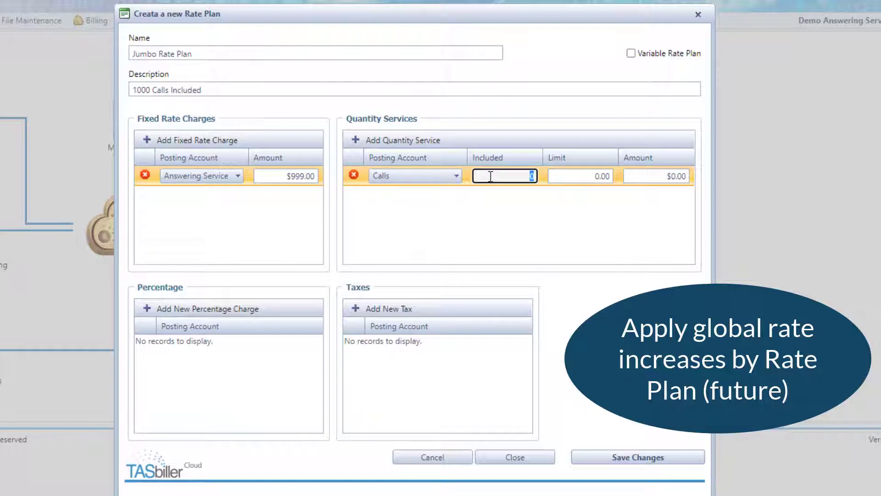
{"action": "type", "text": "1000"}
{"action": "left_click", "coordinate": [664, 182]}
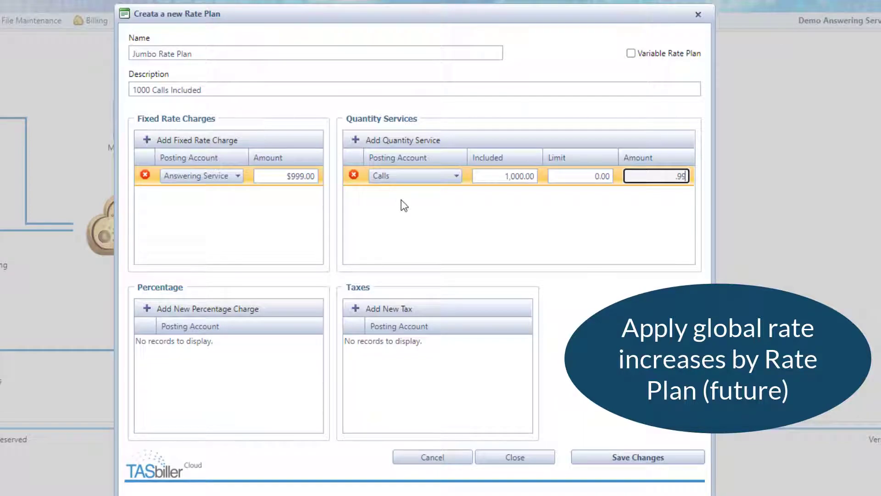
Add a Patch Charges quantity service with a limit of 0.55, then save the rate plan and return to the plan list.
{"action": "left_click", "coordinate": [394, 145]}
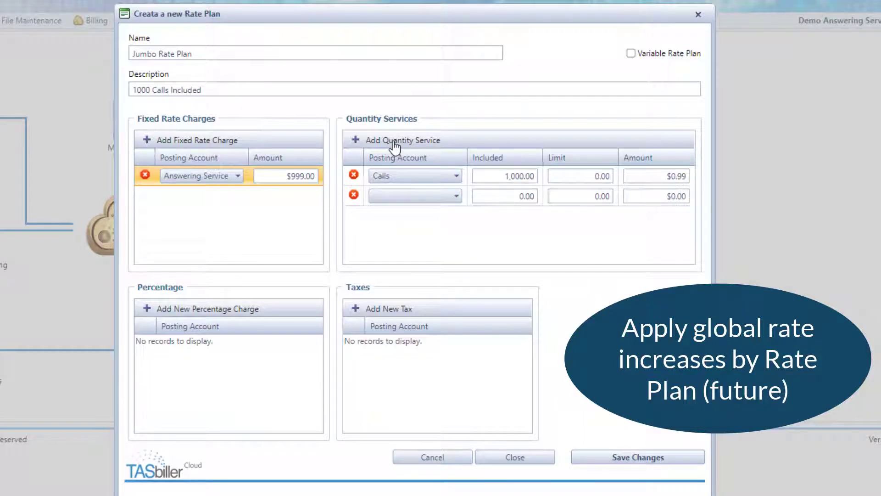
{"action": "left_click", "coordinate": [411, 195]}
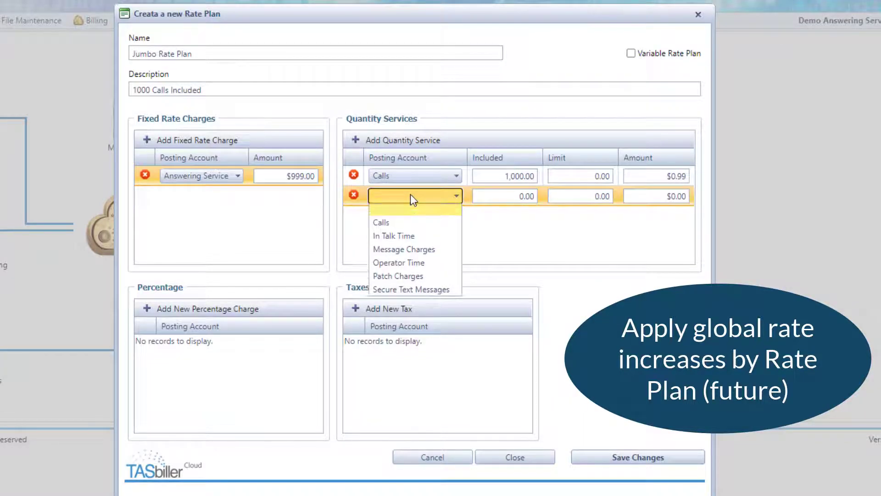
{"action": "left_click", "coordinate": [410, 276]}
{"action": "left_click", "coordinate": [574, 196]}
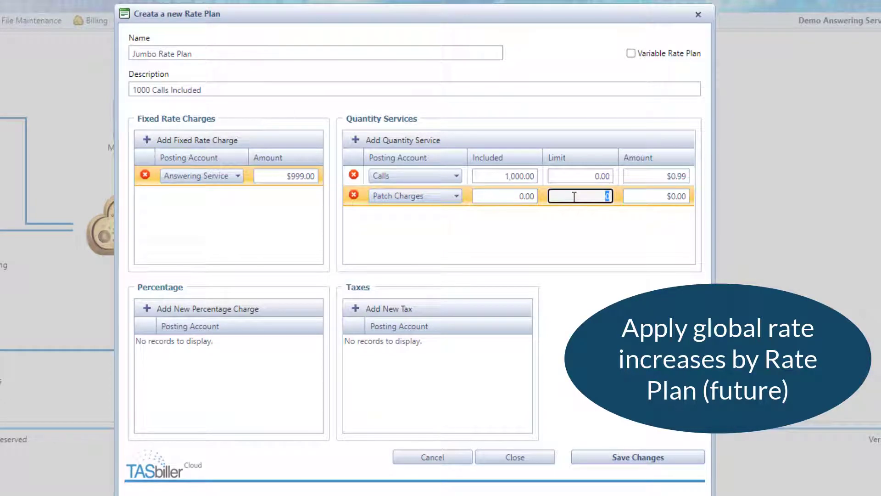
{"action": "key", "text": "Tab"}
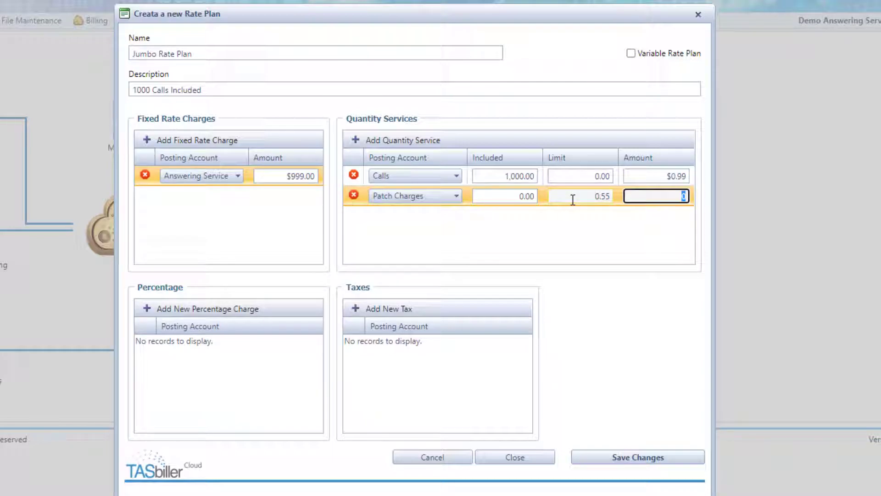
{"action": "left_click", "coordinate": [661, 468]}
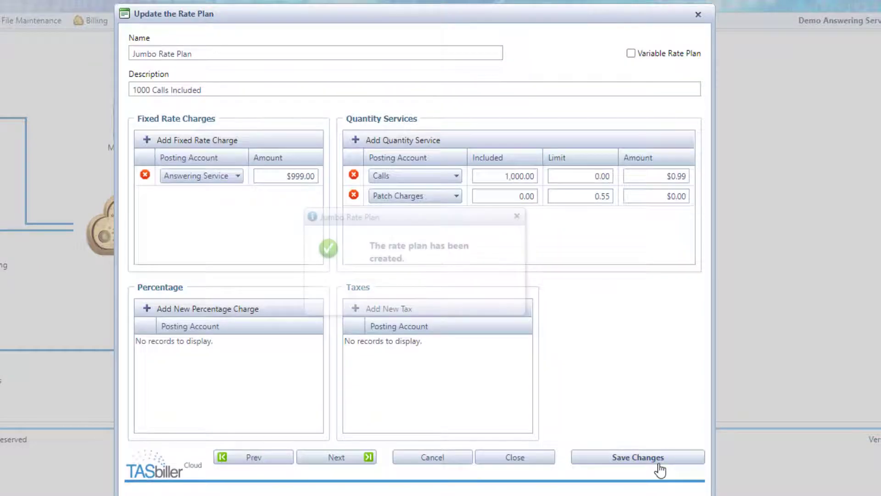
{"action": "left_click", "coordinate": [446, 460]}
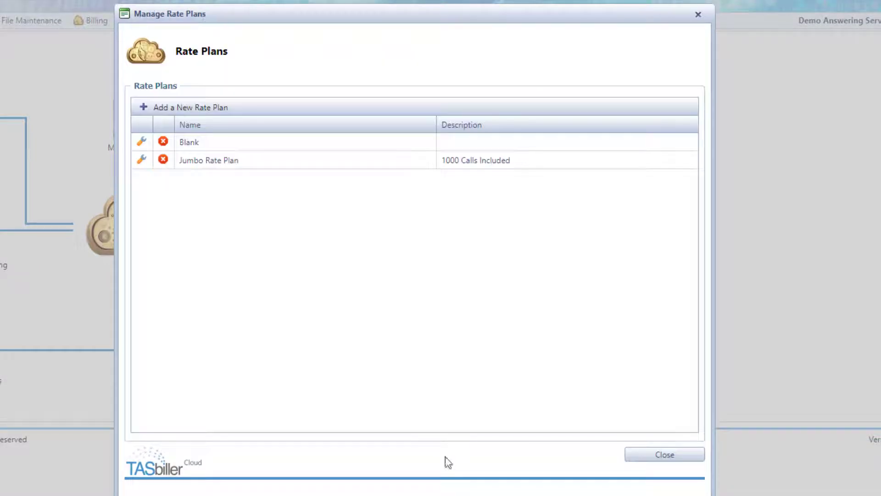
Start a new rate plan named Variable Rate Plan and mark it as a variable rate plan.
{"action": "left_click", "coordinate": [195, 108]}
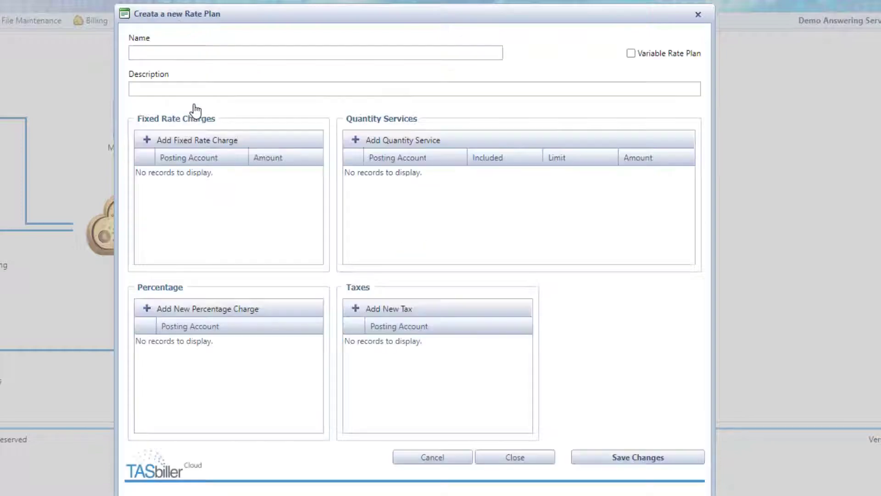
{"action": "left_click", "coordinate": [242, 54]}
{"action": "left_click", "coordinate": [241, 55]}
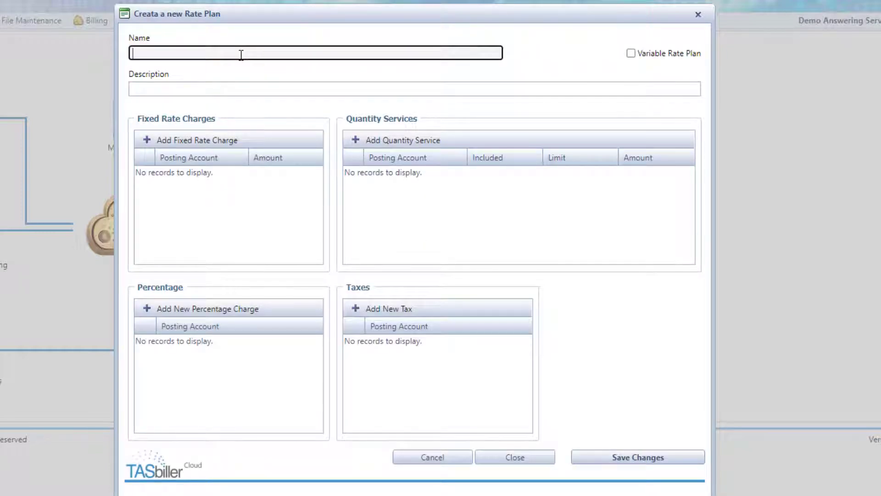
{"action": "type", "text": "Variable Rate Plan"}
{"action": "left_click", "coordinate": [631, 54]}
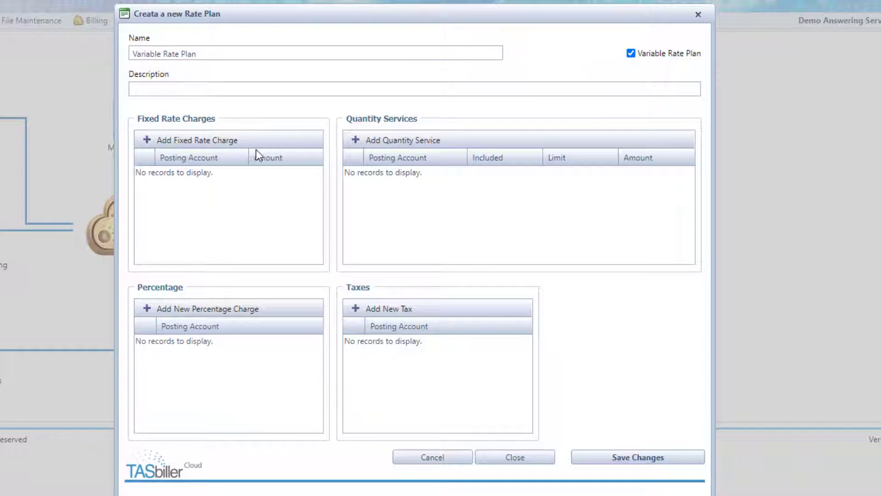
Add three empty fixed rate charge rows and three empty quantity service rows to the plan.
{"action": "left_click", "coordinate": [203, 140]}
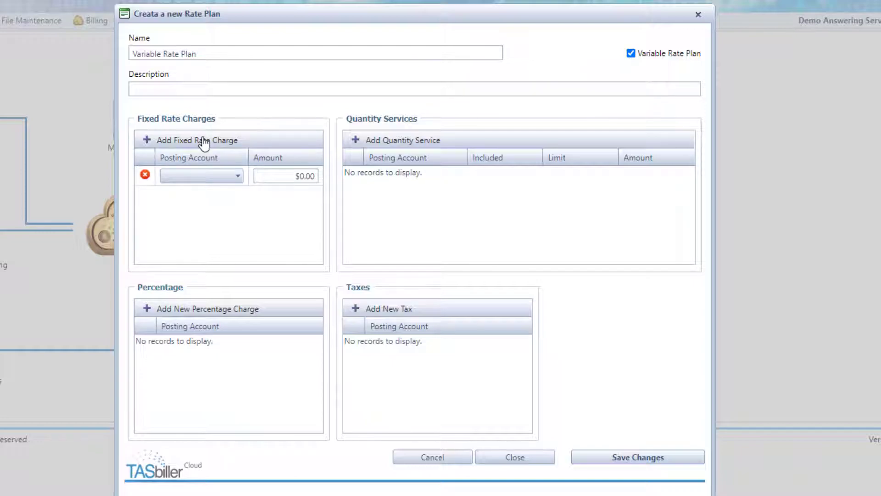
{"action": "left_click", "coordinate": [203, 141]}
{"action": "left_click", "coordinate": [203, 142]}
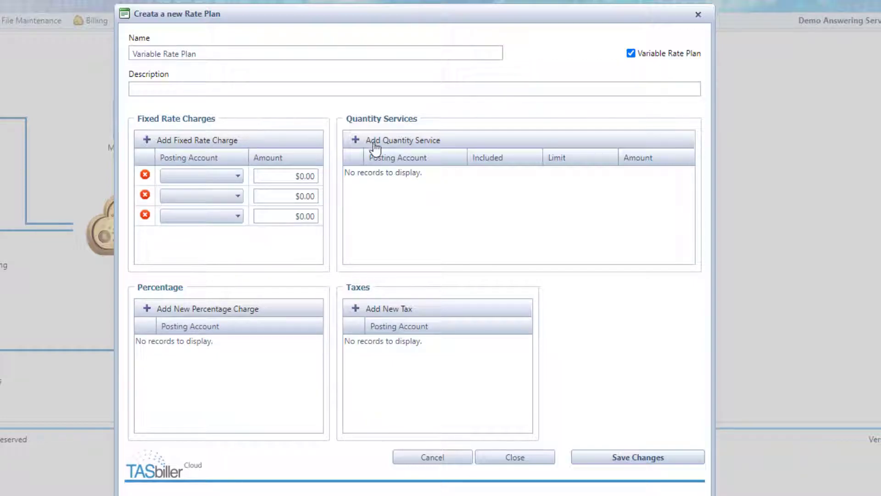
{"action": "left_click", "coordinate": [397, 144]}
{"action": "left_click", "coordinate": [398, 142]}
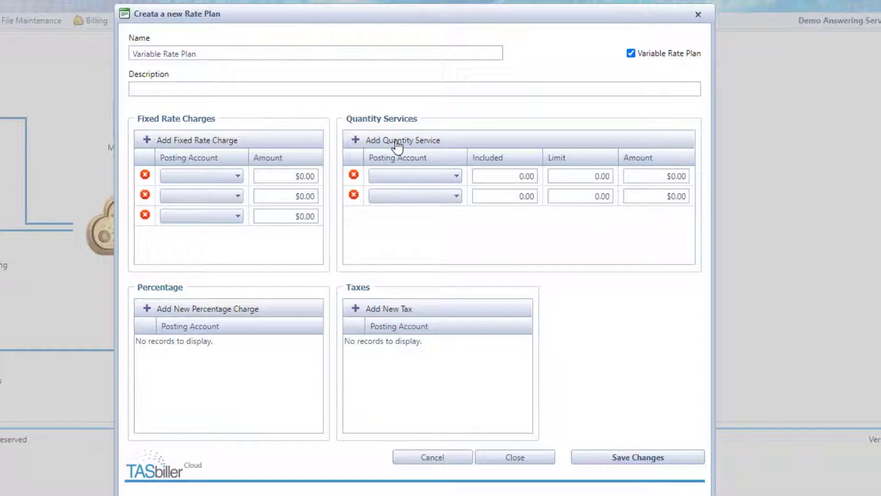
{"action": "left_click", "coordinate": [397, 142]}
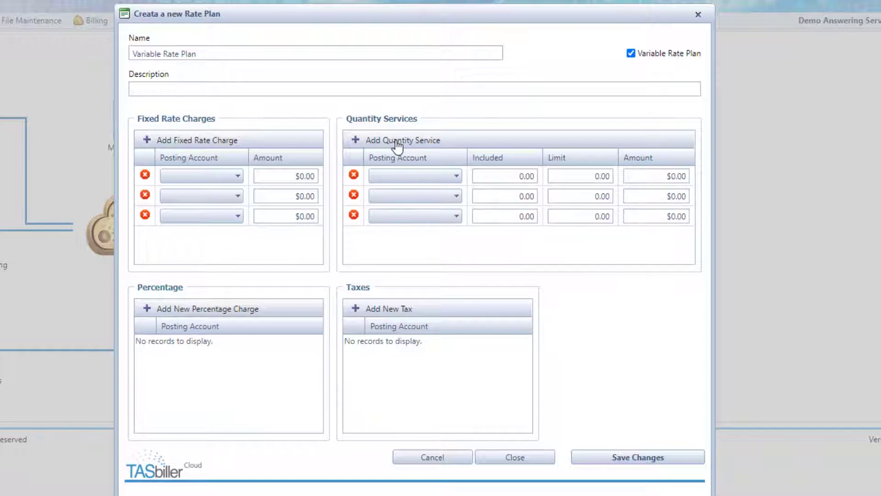
Assign the Answering Service posting account to all three fixed rate charges.
{"action": "left_click", "coordinate": [229, 176]}
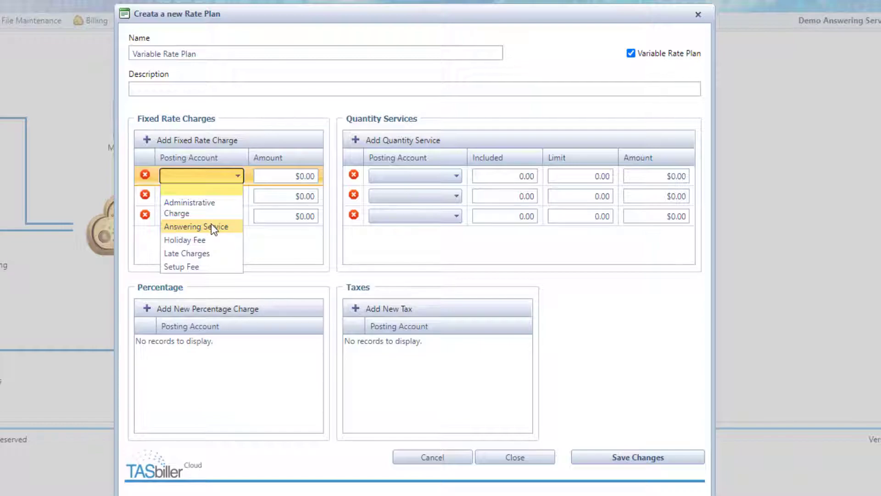
{"action": "left_click", "coordinate": [211, 225]}
{"action": "left_click", "coordinate": [237, 198]}
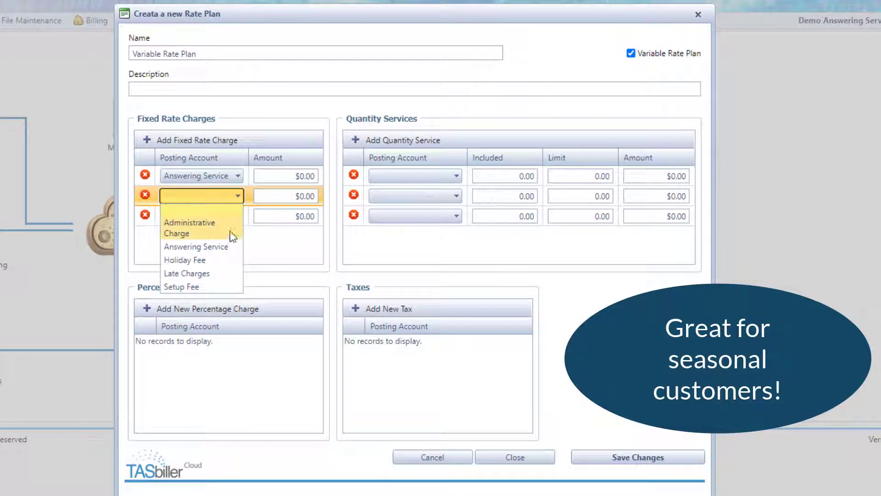
{"action": "left_click", "coordinate": [230, 245]}
{"action": "left_click", "coordinate": [234, 219]}
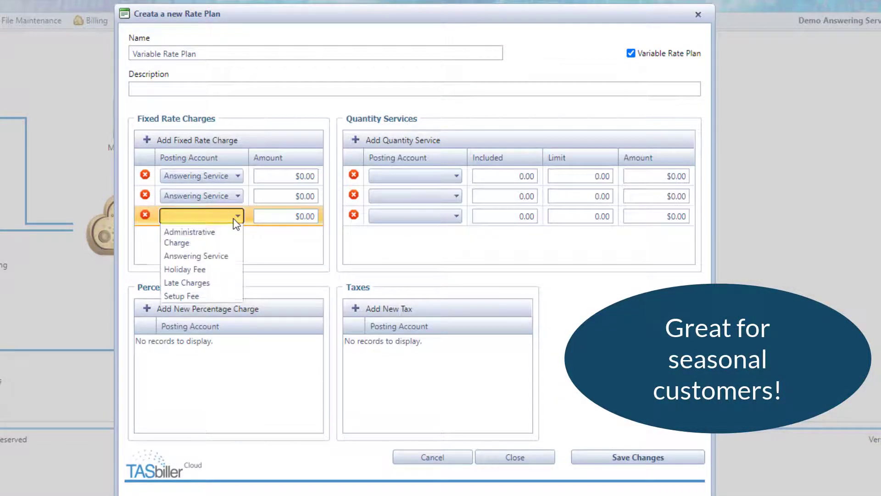
{"action": "left_click", "coordinate": [224, 269]}
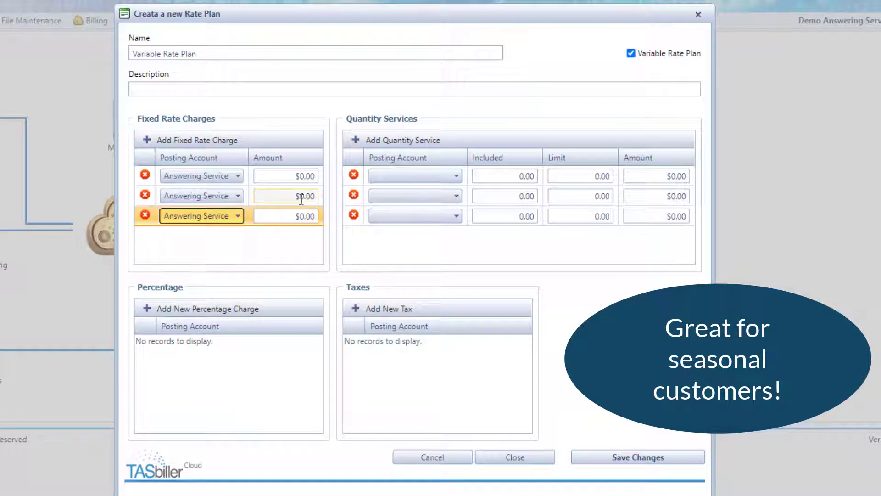
Assign the Calls posting account to all three quantity services.
{"action": "left_click", "coordinate": [406, 175]}
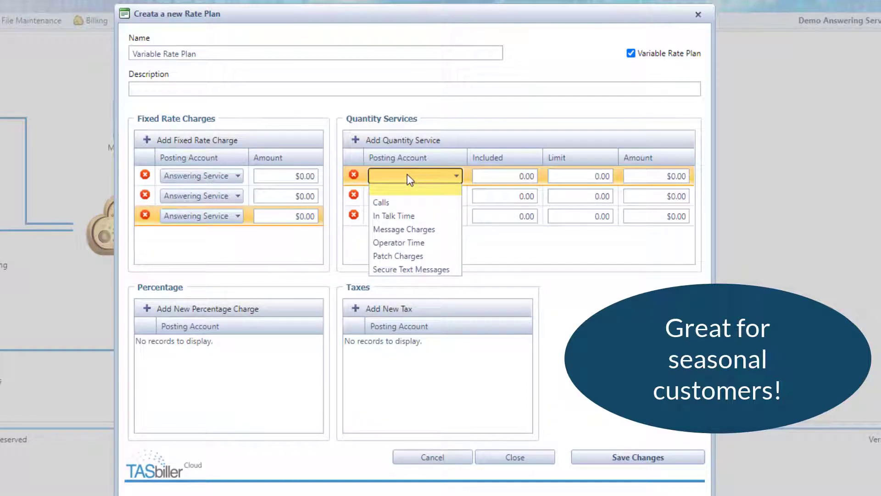
{"action": "left_click", "coordinate": [400, 202]}
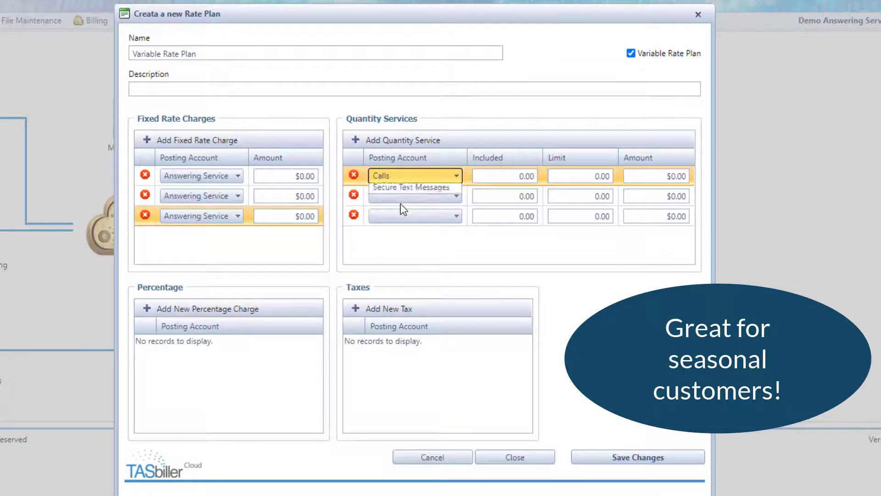
{"action": "left_click", "coordinate": [439, 201]}
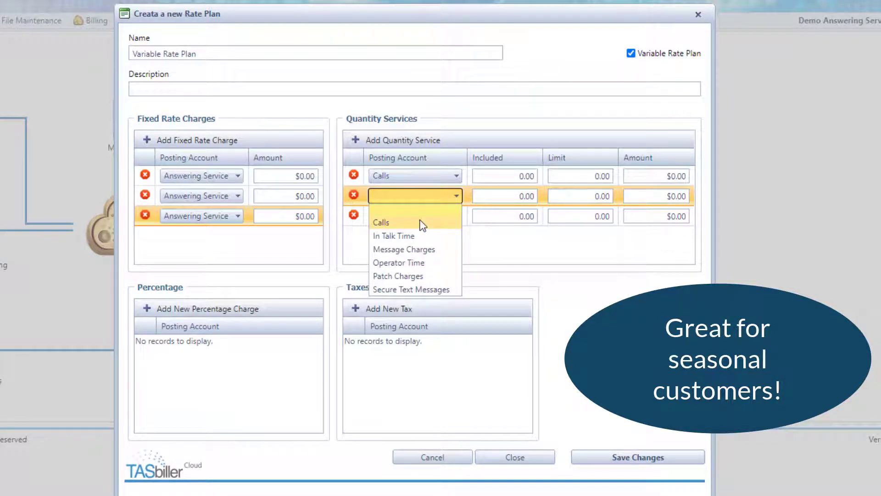
{"action": "left_click", "coordinate": [426, 223]}
{"action": "left_click", "coordinate": [428, 221]}
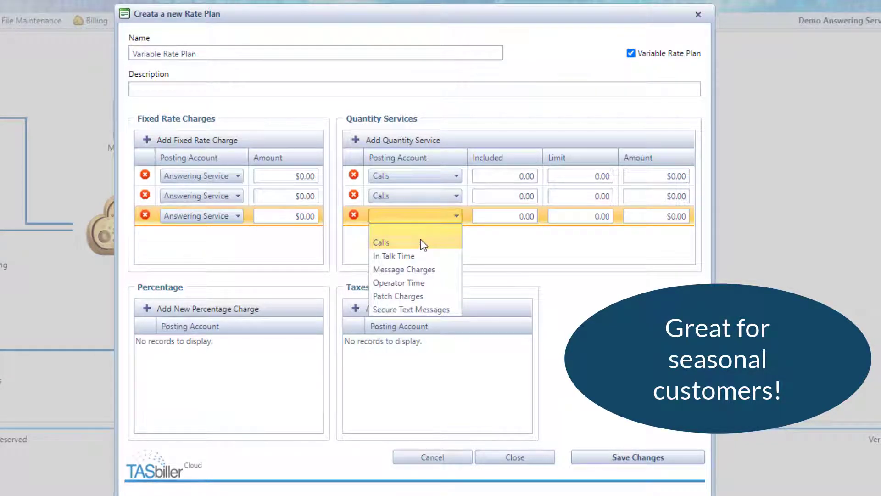
{"action": "left_click", "coordinate": [421, 244]}
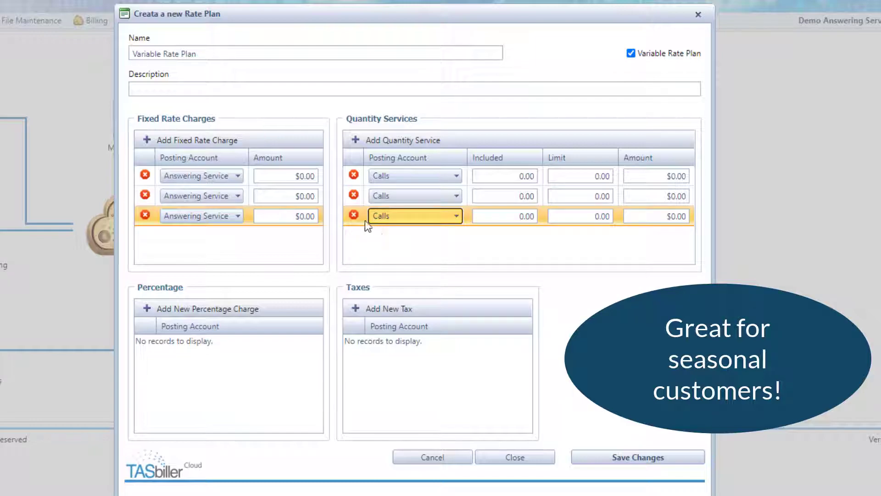
Set the three Answering Service charge amounts to $99, $249 and $499 in row order.
{"action": "left_click", "coordinate": [298, 179]}
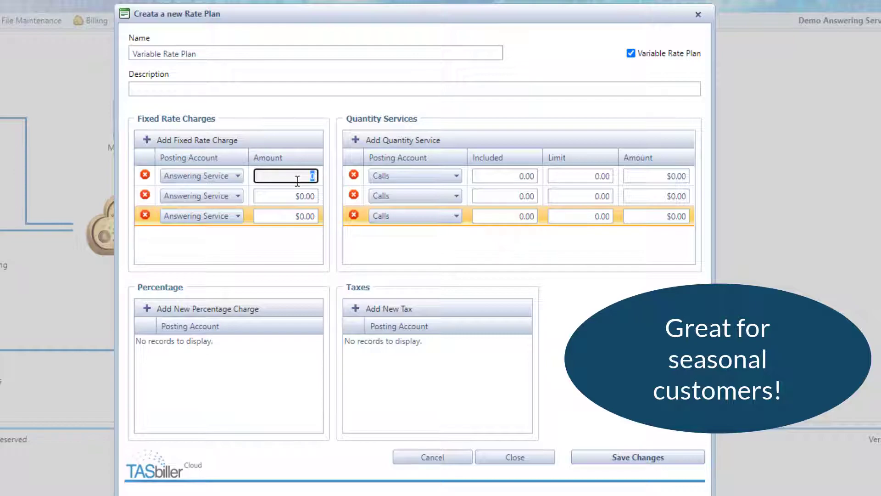
{"action": "type", "text": "99"}
{"action": "left_click", "coordinate": [290, 195]}
{"action": "type", "text": "249"}
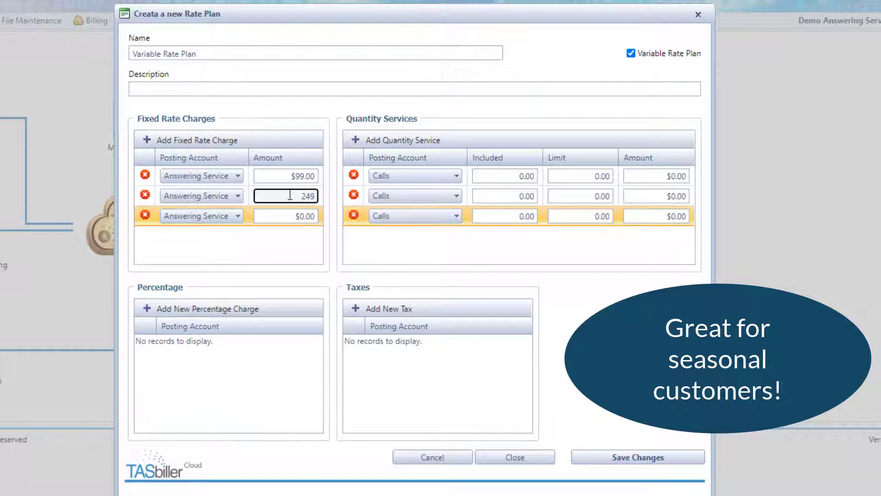
{"action": "left_click", "coordinate": [302, 220]}
{"action": "type", "text": "49"}
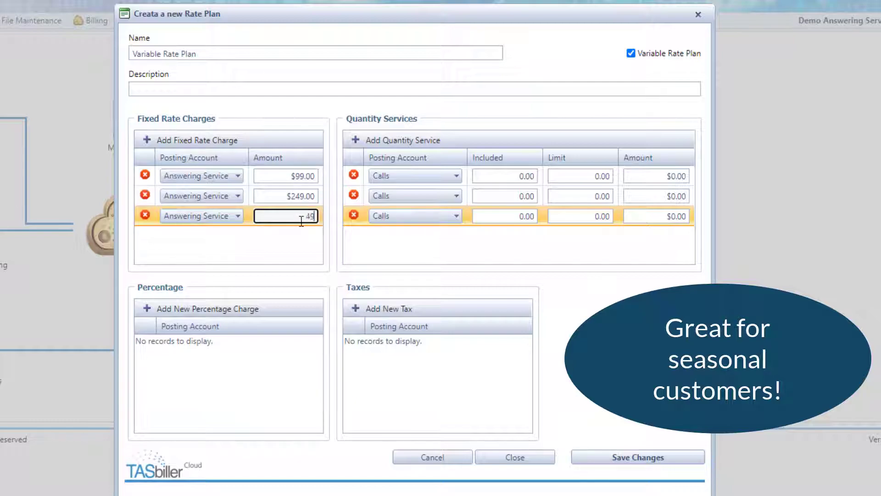
{"action": "type", "text": "9"}
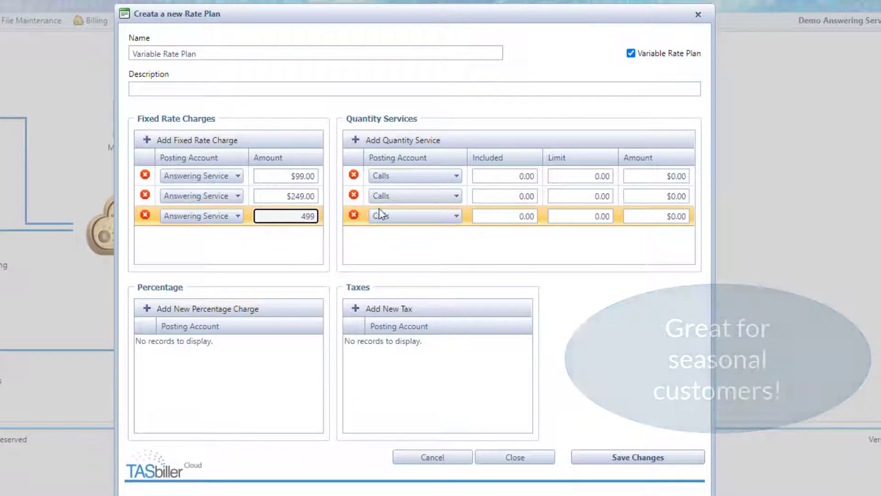
Set the first Calls row to 100 included, a limit of 250 and an amount of $0.99.
{"action": "left_click", "coordinate": [494, 179]}
{"action": "type", "text": "100"}
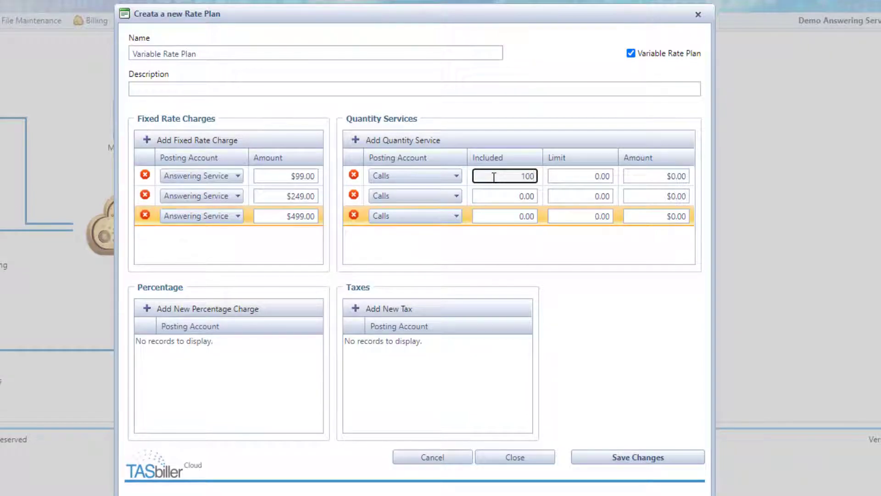
{"action": "left_click", "coordinate": [577, 177]}
{"action": "type", "text": "250"}
{"action": "left_click", "coordinate": [637, 177]}
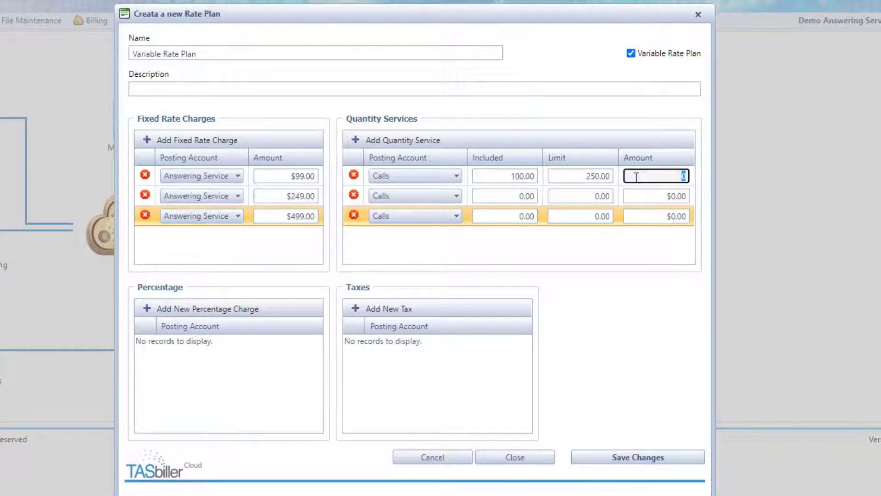
{"action": "type", "text": ".99"}
Set the second Calls row to 250 included, a limit of 500 and an amount of $0.89.
{"action": "left_click", "coordinate": [506, 198]}
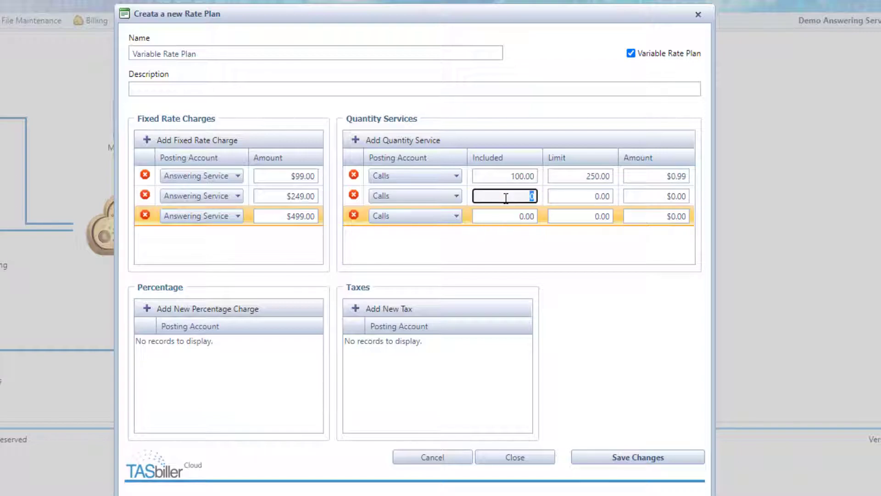
{"action": "type", "text": "250"}
{"action": "left_click", "coordinate": [569, 196]}
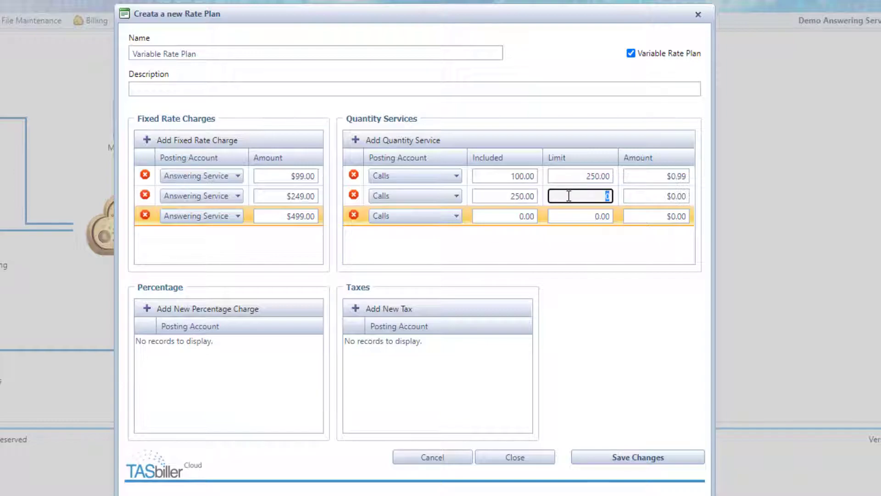
{"action": "left_click", "coordinate": [659, 197]}
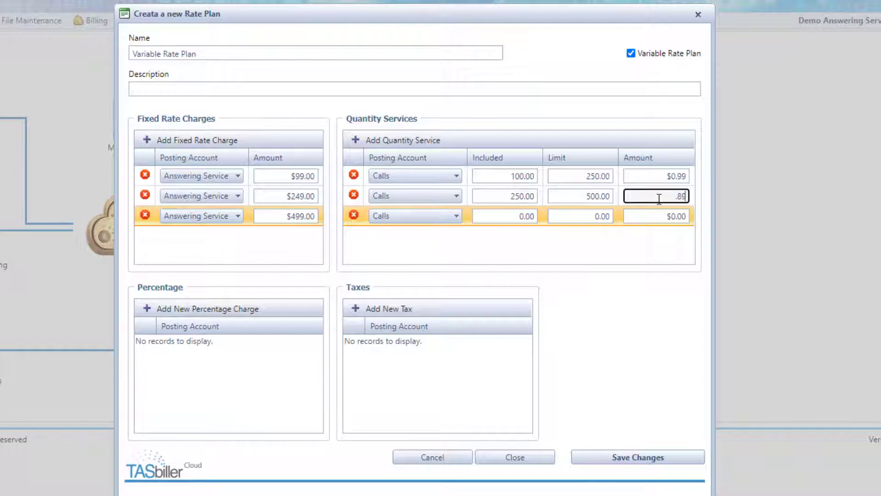
Set the third Calls row to 500 included, a limit of 9999999 and an amount of $0.79, and save the plan.
{"action": "left_click", "coordinate": [503, 217]}
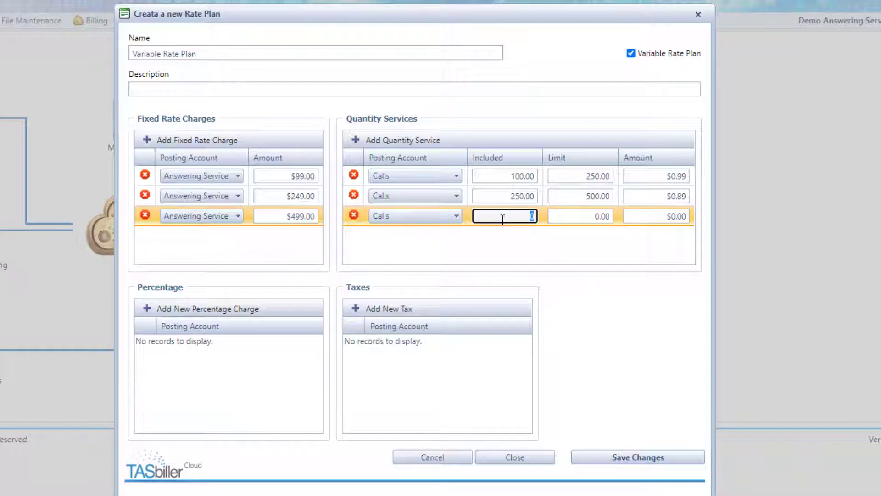
{"action": "type", "text": "500"}
{"action": "left_click", "coordinate": [563, 217]}
{"action": "type", "text": "9999999"}
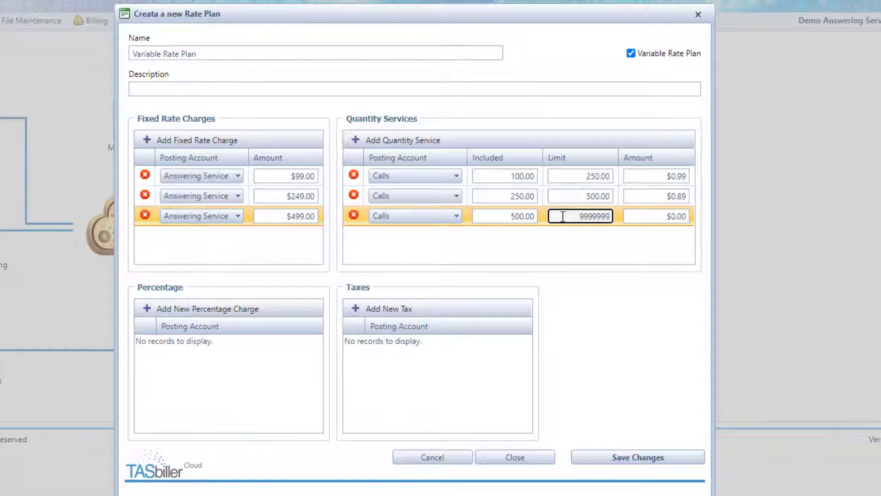
{"action": "left_click", "coordinate": [650, 217]}
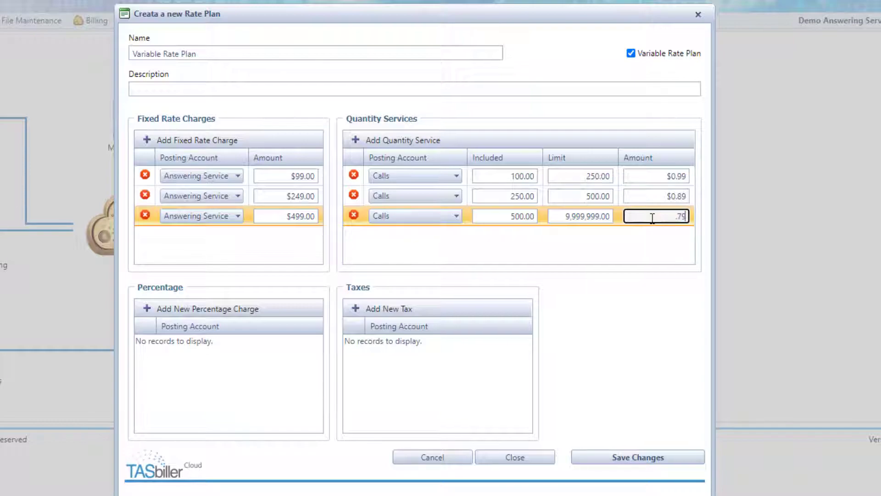
{"action": "key", "text": "Tab"}
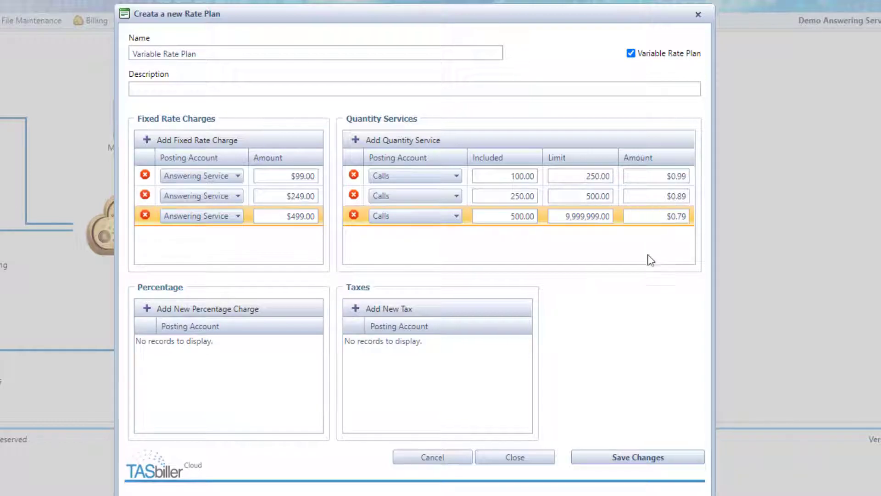
{"action": "left_click", "coordinate": [630, 459]}
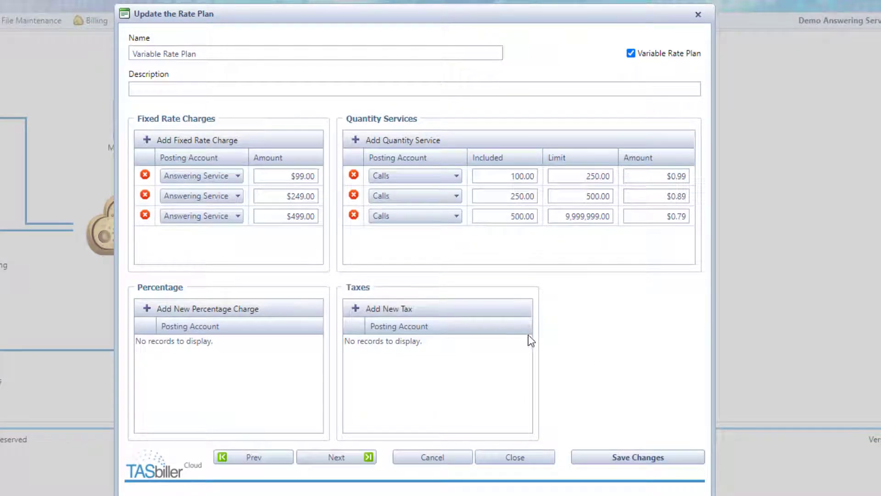
Review how the included quantities, limits and amounts of the three Calls tiers follow on from each other.
{"action": "left_click", "coordinate": [591, 176]}
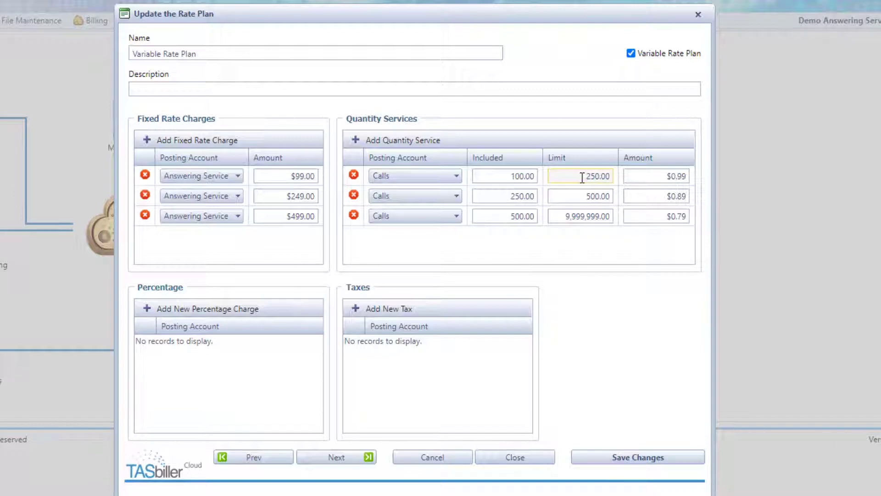
{"action": "left_click", "coordinate": [512, 178]}
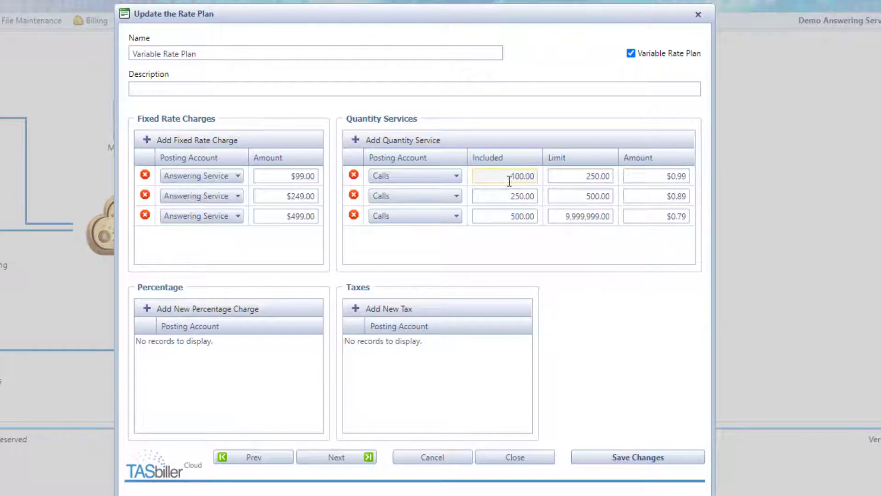
{"action": "left_click", "coordinate": [565, 178]}
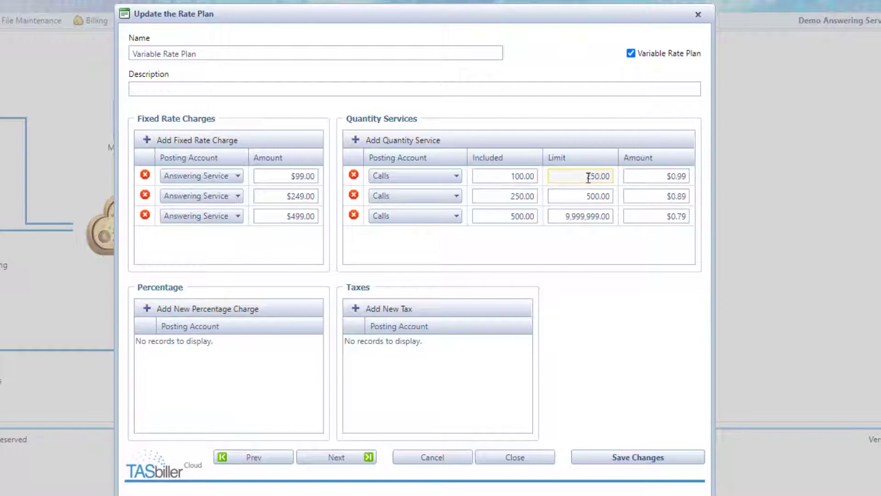
{"action": "left_click", "coordinate": [645, 178]}
{"action": "left_click", "coordinate": [599, 178]}
{"action": "left_click", "coordinate": [518, 197]}
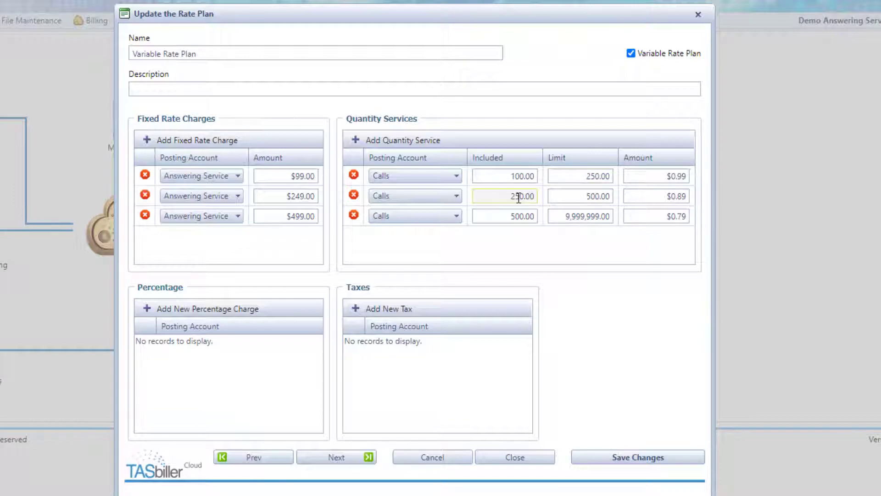
{"action": "left_click", "coordinate": [577, 176]}
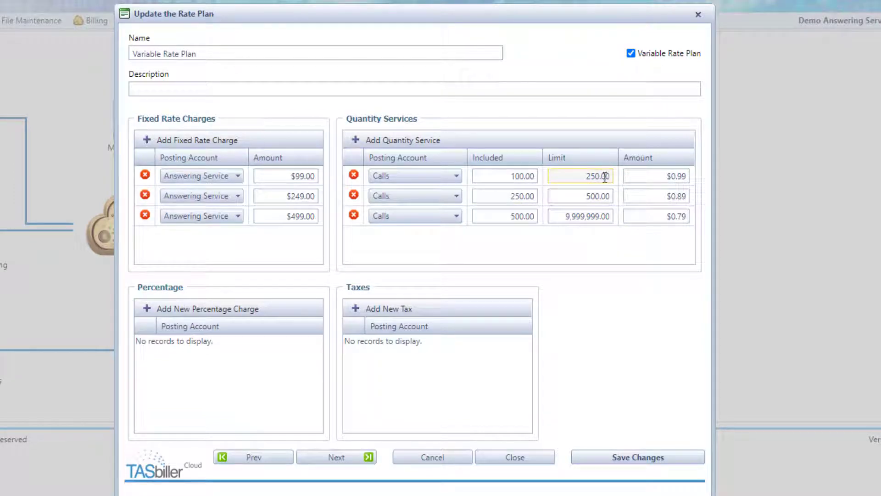
{"action": "left_click", "coordinate": [525, 197]}
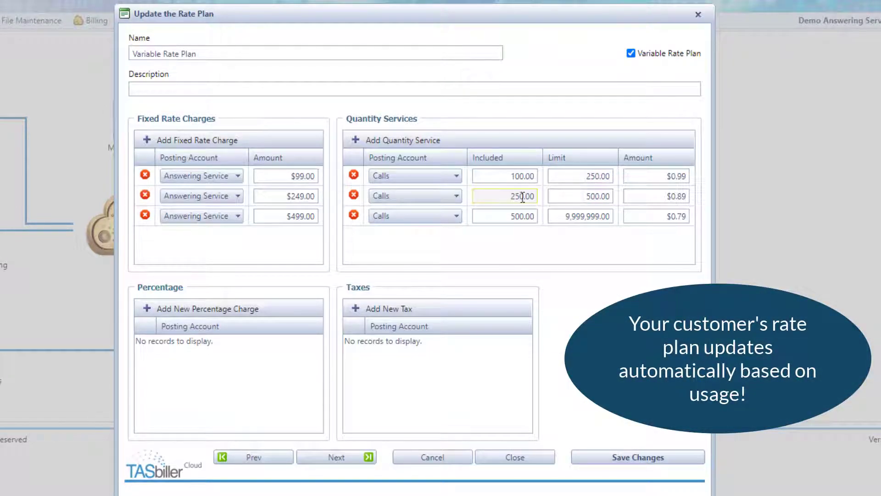
{"action": "left_click", "coordinate": [588, 197]}
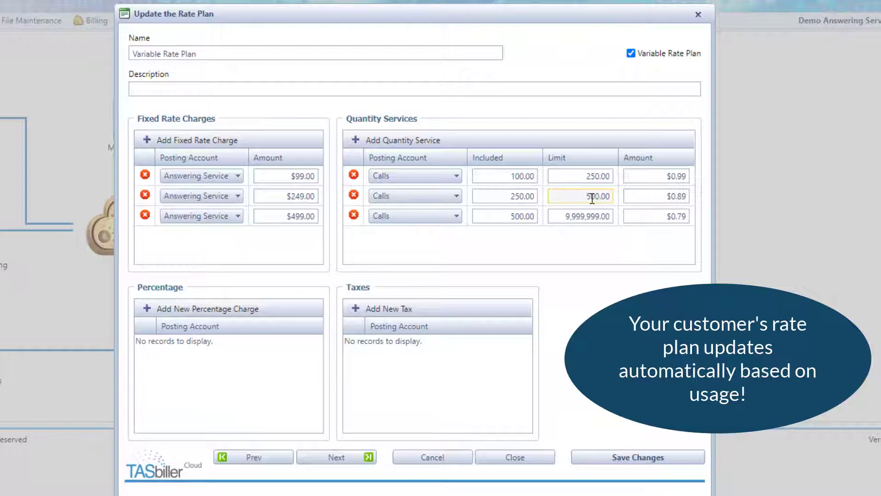
{"action": "left_click", "coordinate": [518, 216]}
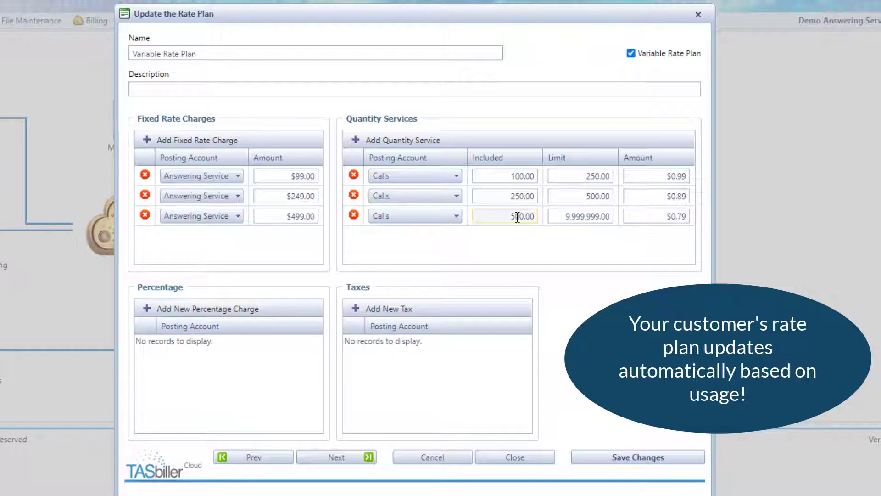
{"action": "left_click", "coordinate": [591, 218]}
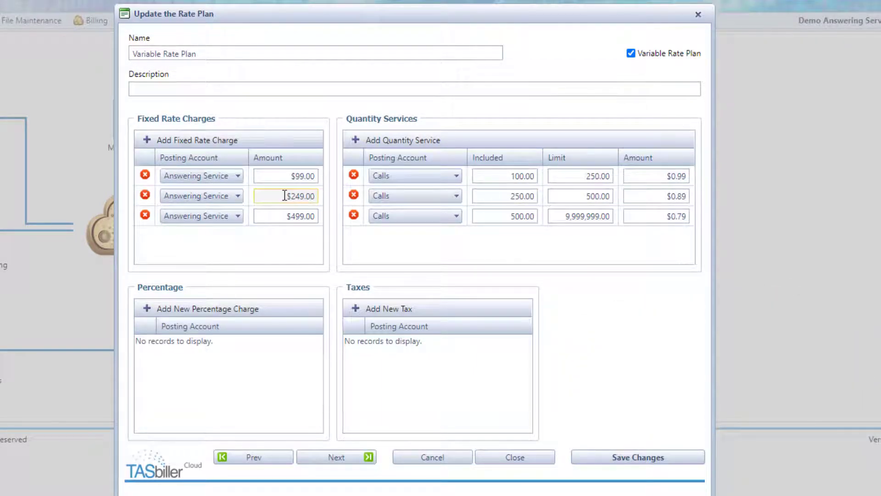
Save the Variable Rate Plan again and close it.
{"action": "left_click", "coordinate": [606, 459]}
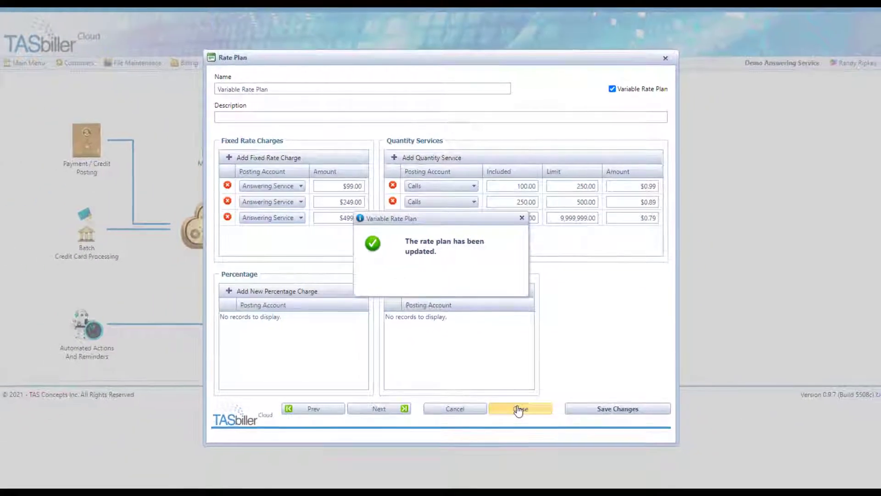
{"action": "left_click", "coordinate": [516, 457]}
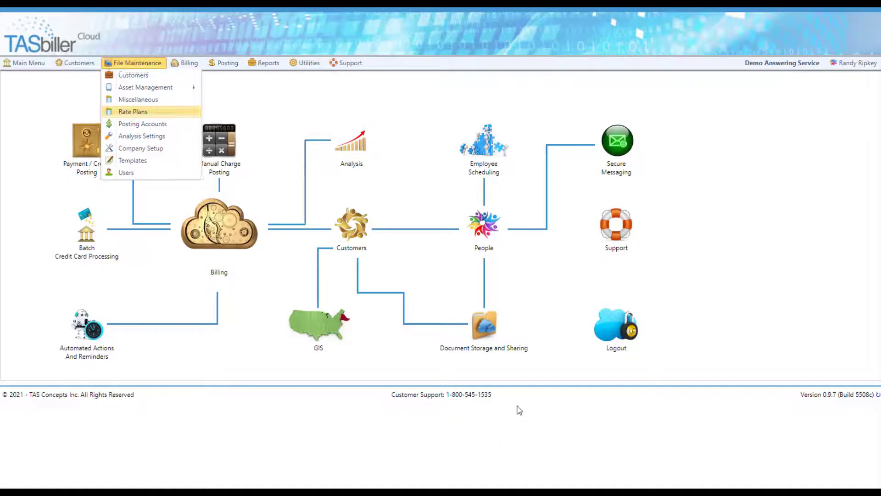
Open the rate settings of the medical customer listed directly above Discount Plastic Surgery Southside Office.
{"action": "left_click", "coordinate": [355, 240]}
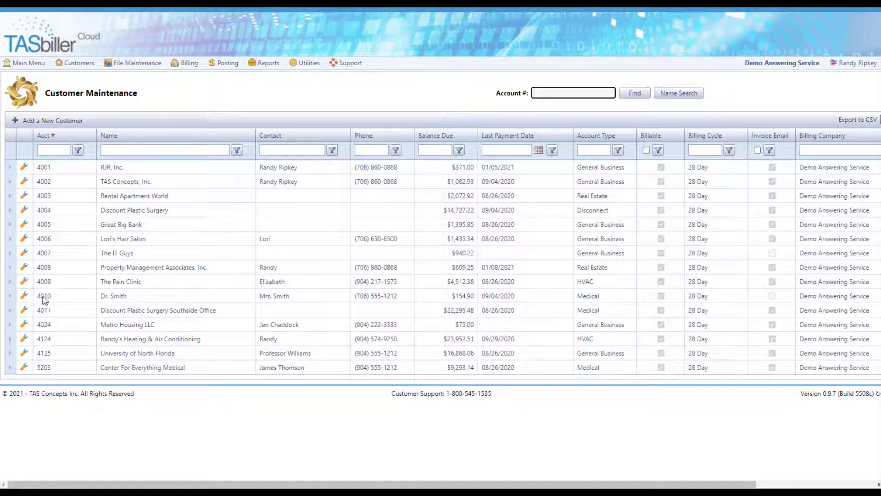
{"action": "left_click", "coordinate": [24, 296]}
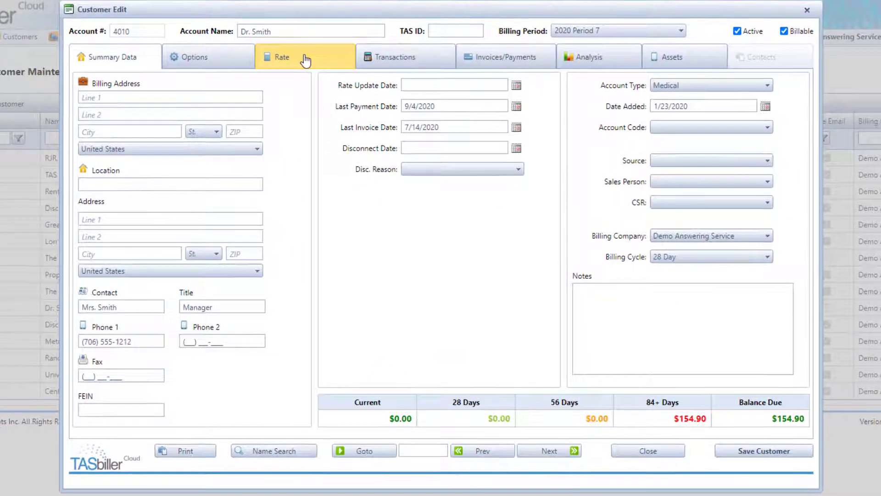
{"action": "left_click", "coordinate": [312, 81]}
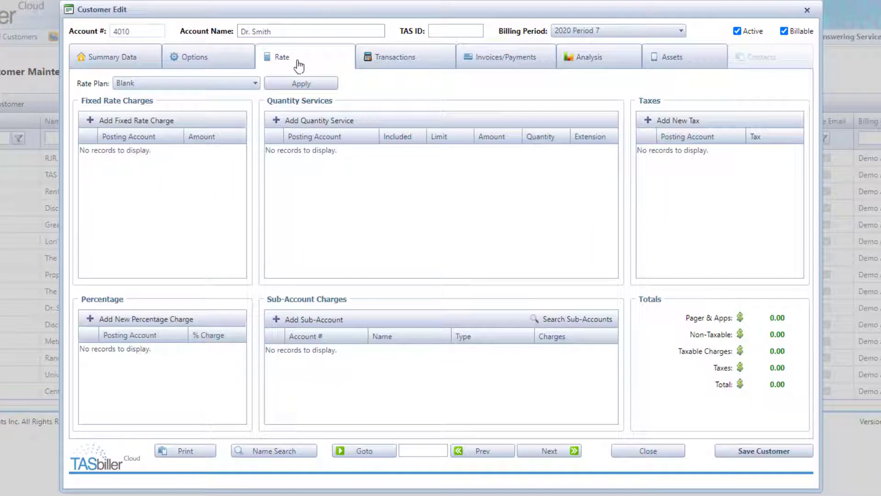
Apply the Jumbo Rate Plan to this customer and save the customer record.
{"action": "left_click", "coordinate": [254, 82]}
{"action": "left_click", "coordinate": [214, 117]}
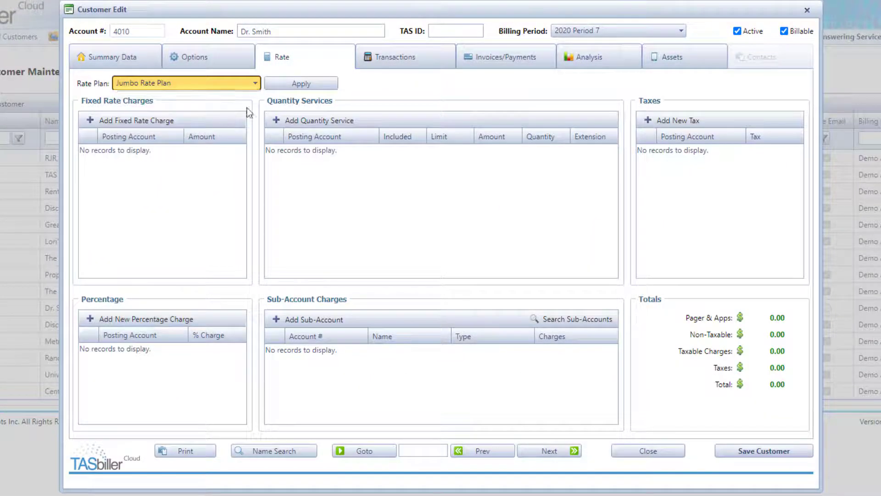
{"action": "left_click", "coordinate": [293, 83]}
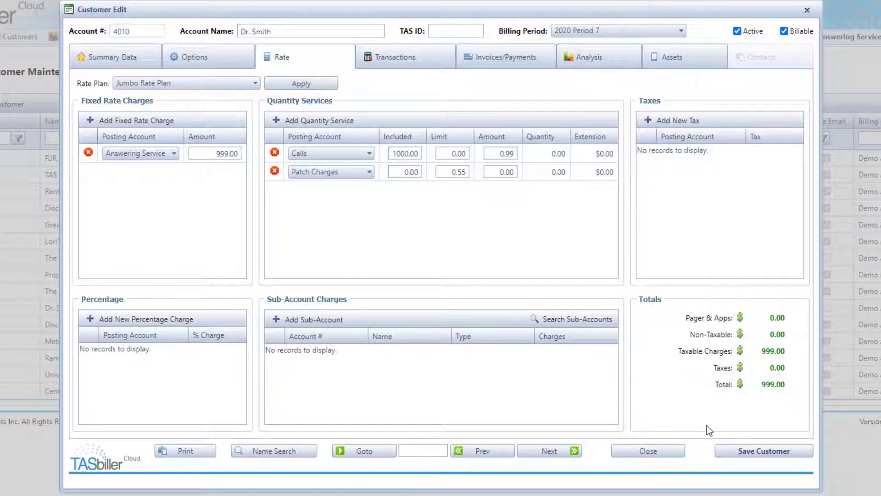
{"action": "left_click", "coordinate": [745, 457]}
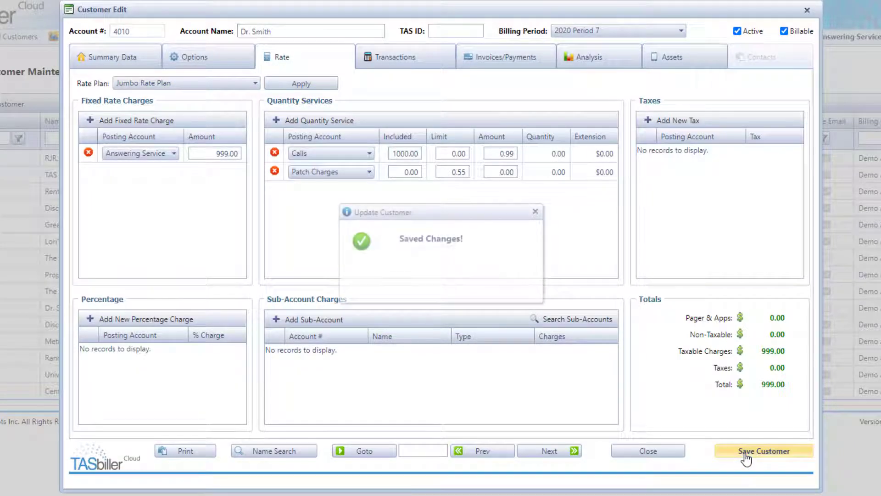
Go to the following customer, Discount Plastic Surgery Southside Office, and apply the Variable Rate Plan.
{"action": "left_click", "coordinate": [543, 453]}
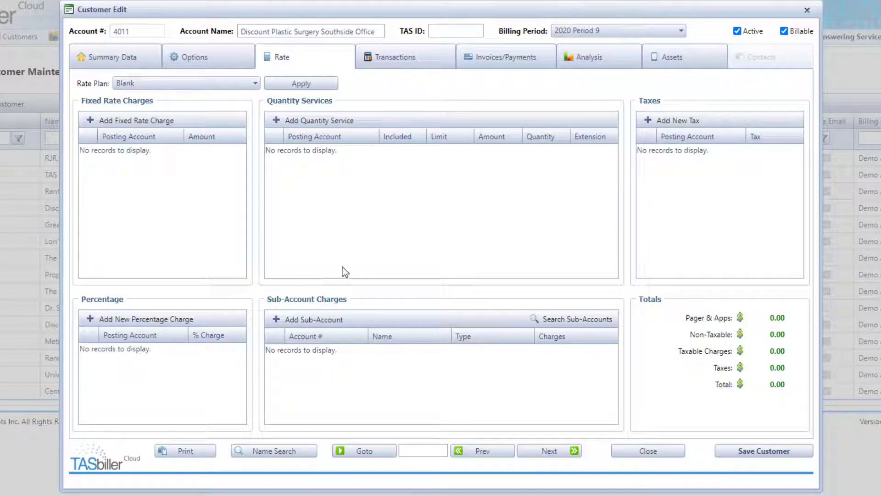
{"action": "left_click", "coordinate": [251, 82]}
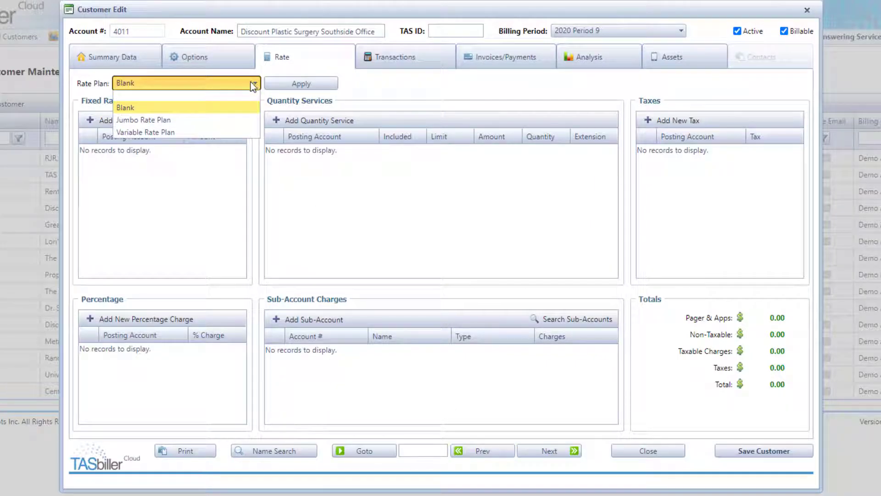
{"action": "left_click", "coordinate": [211, 131]}
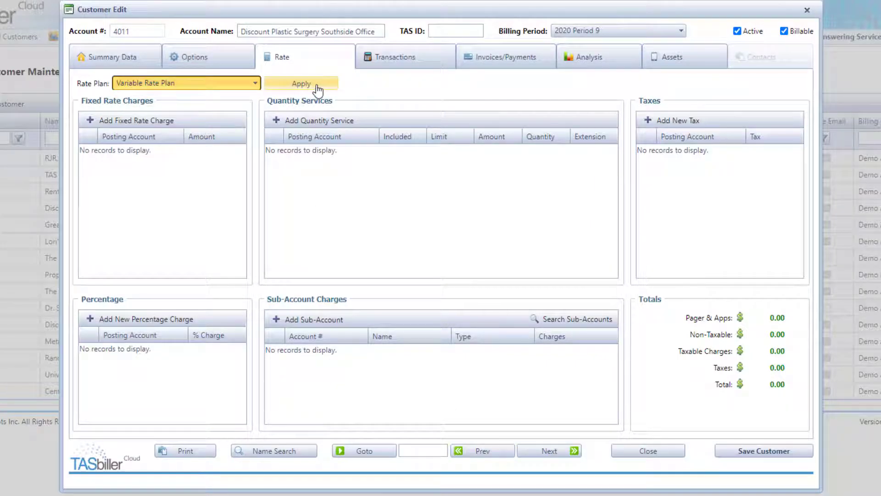
{"action": "left_click", "coordinate": [316, 86]}
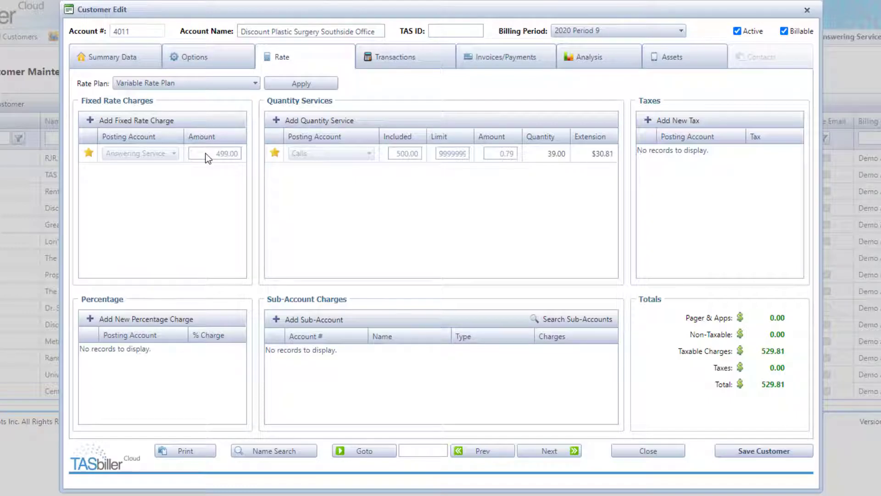
Add a fixed rate charge for Administrative Charge with an amount of 10.00 to this customer.
{"action": "left_click", "coordinate": [145, 122]}
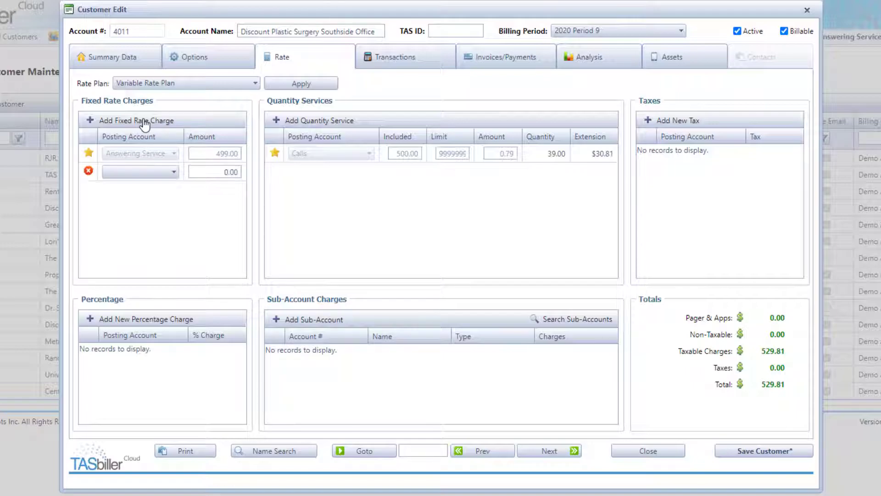
{"action": "left_click", "coordinate": [165, 172]}
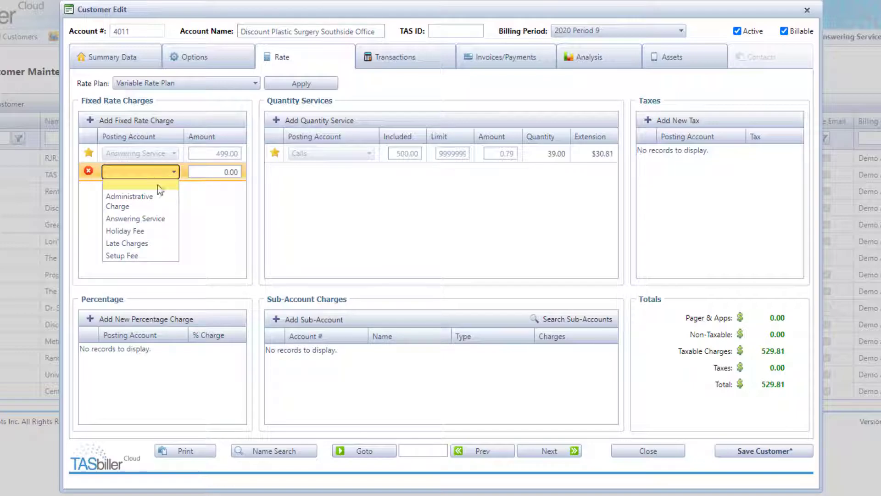
{"action": "left_click", "coordinate": [149, 198]}
{"action": "left_click", "coordinate": [192, 172]}
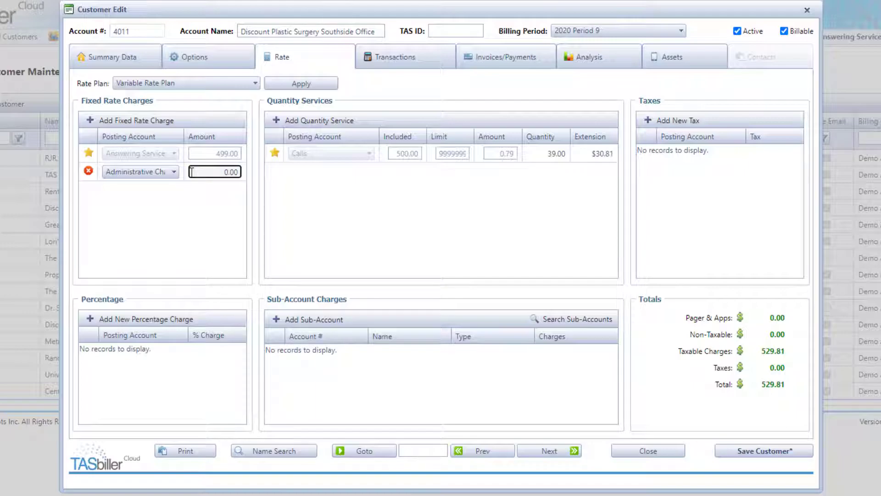
Add a quantity service for Patch Charges with an amount of 0.55 to this customer.
{"action": "left_click", "coordinate": [316, 121]}
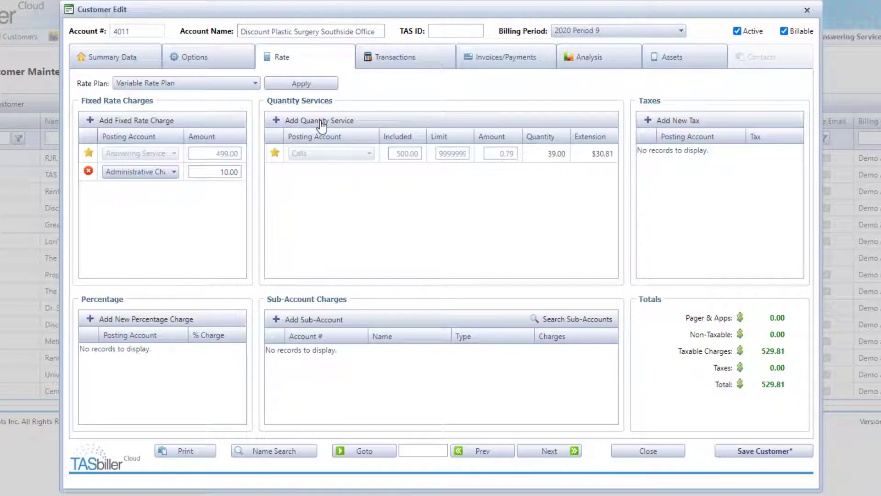
{"action": "left_click", "coordinate": [348, 172]}
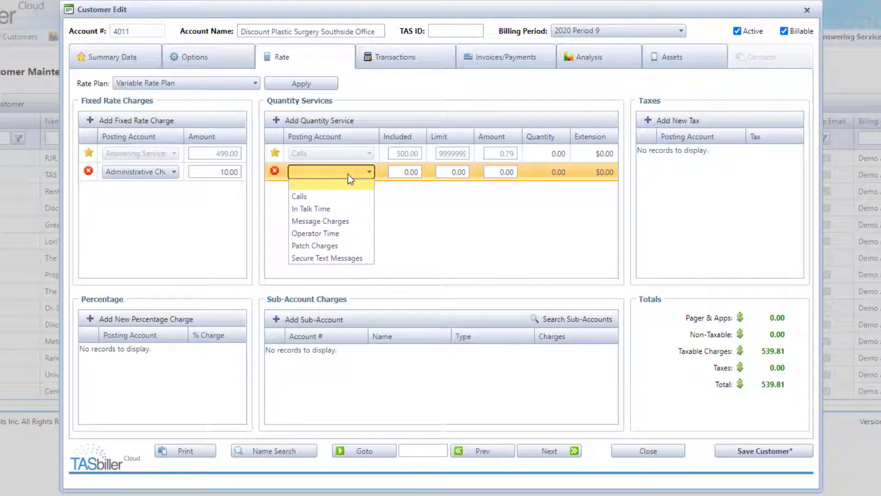
{"action": "left_click", "coordinate": [324, 246]}
{"action": "left_click", "coordinate": [490, 174]}
{"action": "key", "text": "BackSpace"}
{"action": "type", "text": ".55"}
{"action": "key", "text": "Tab"}
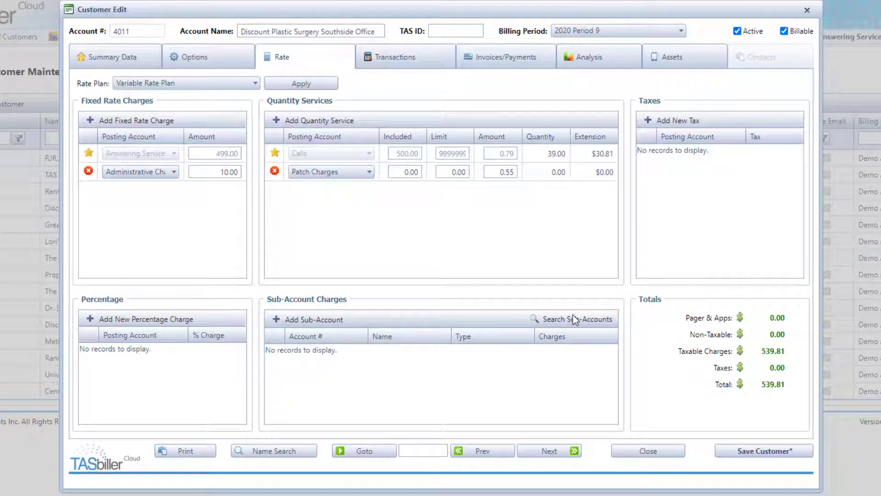
Save the Discount Plastic Surgery Southside Office customer record and close it.
{"action": "left_click", "coordinate": [748, 454]}
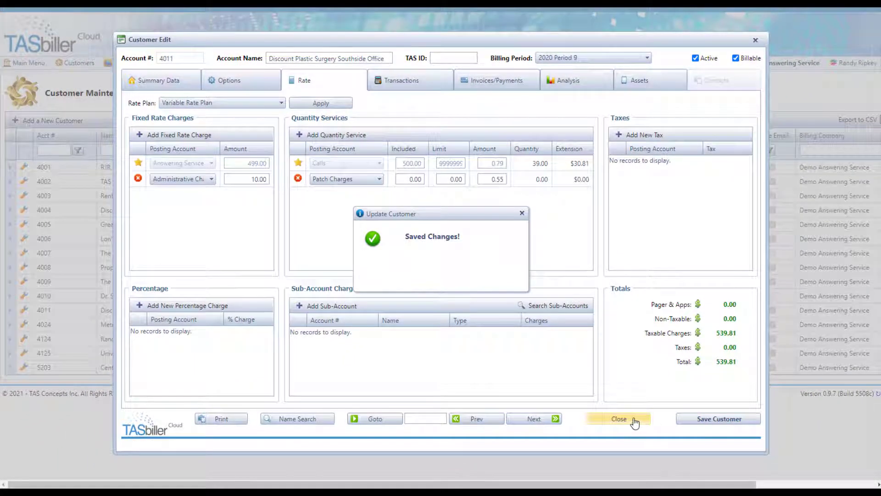
{"action": "left_click", "coordinate": [635, 420]}
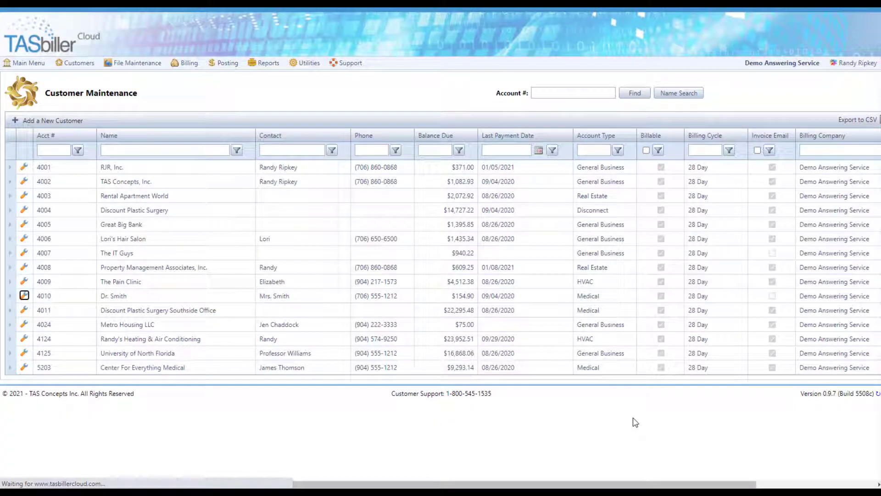
Open the 2020 Period 10 billing period at its transactions stage.
{"action": "left_click", "coordinate": [187, 64]}
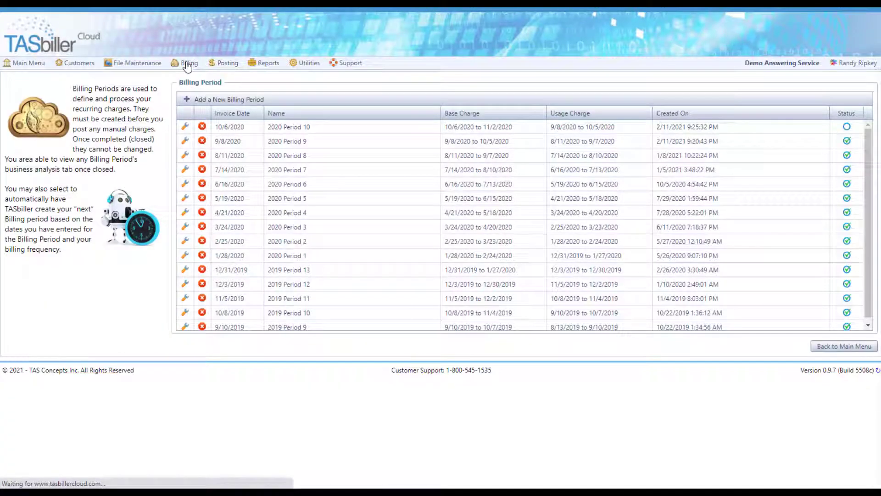
{"action": "left_click", "coordinate": [185, 129]}
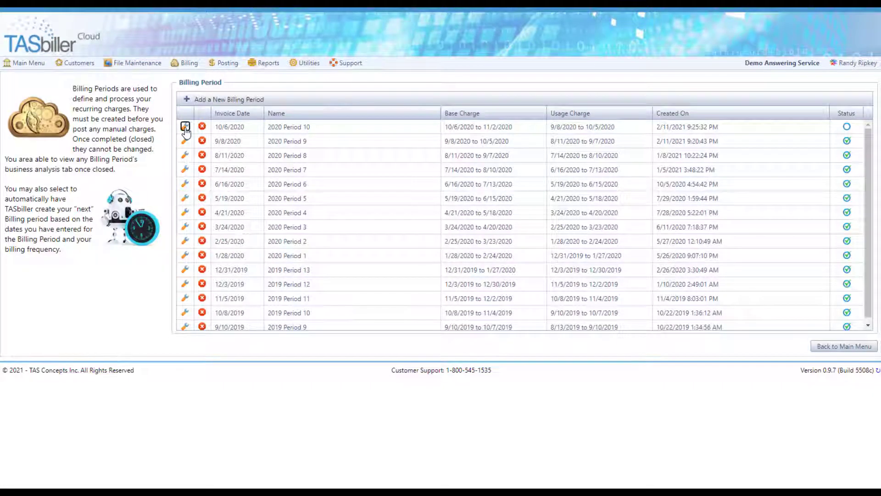
{"action": "left_click", "coordinate": [186, 133]}
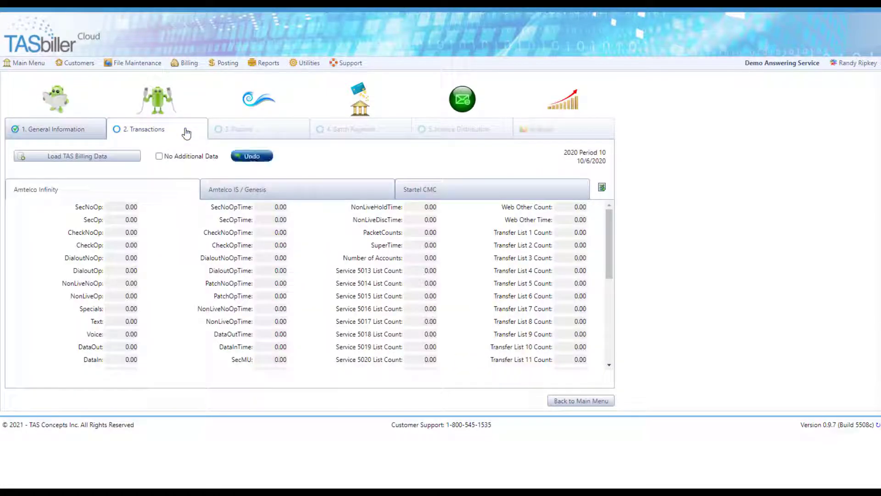
Load the Startel CMC billing data from ResourceUsage_02-26_03-25.csv into the billing period.
{"action": "left_click", "coordinate": [109, 157]}
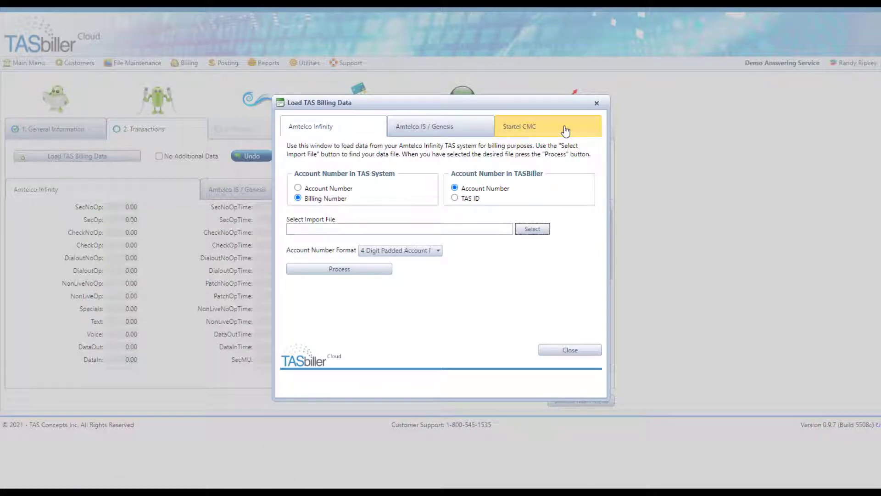
{"action": "left_click", "coordinate": [560, 130]}
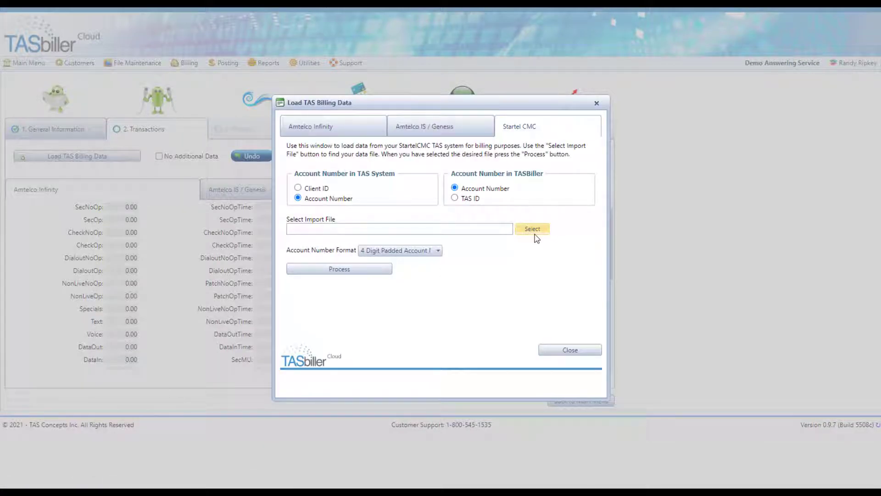
{"action": "left_click", "coordinate": [534, 232]}
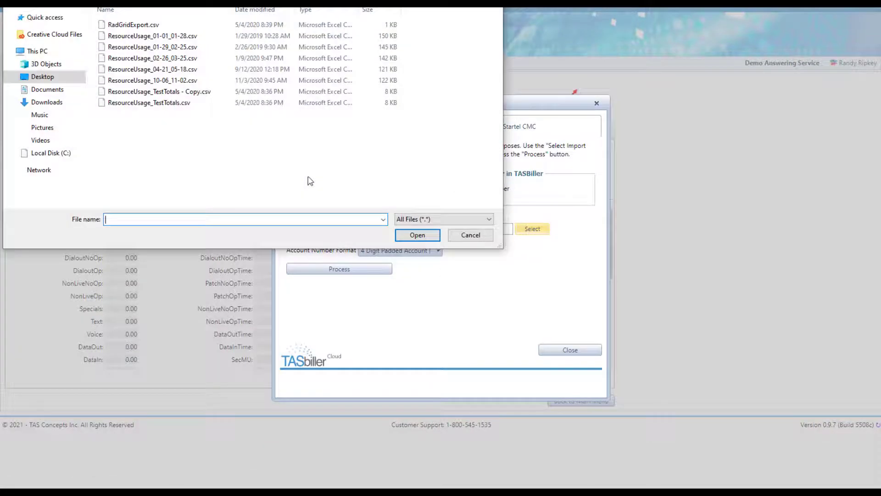
{"action": "left_click", "coordinate": [171, 58]}
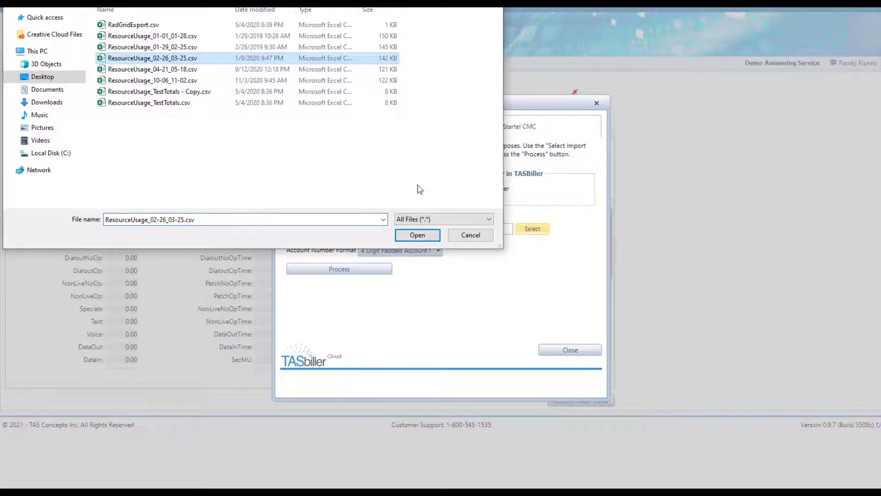
{"action": "left_click", "coordinate": [418, 235]}
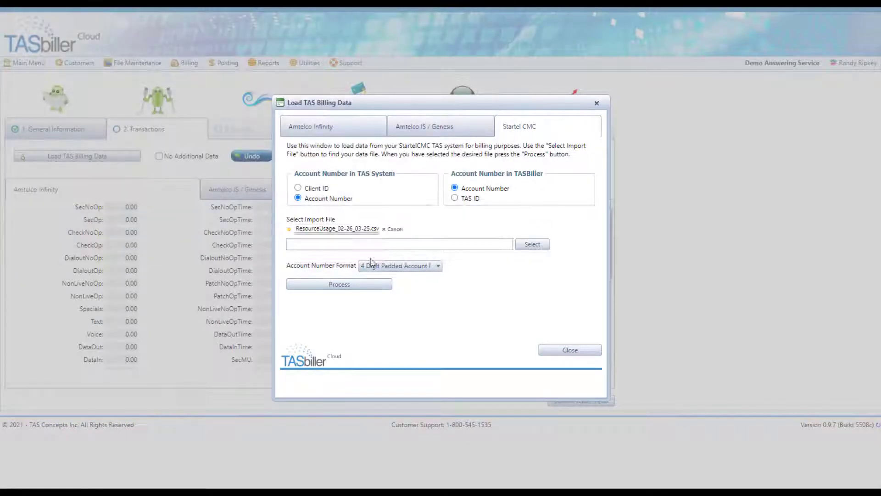
{"action": "left_click", "coordinate": [338, 287]}
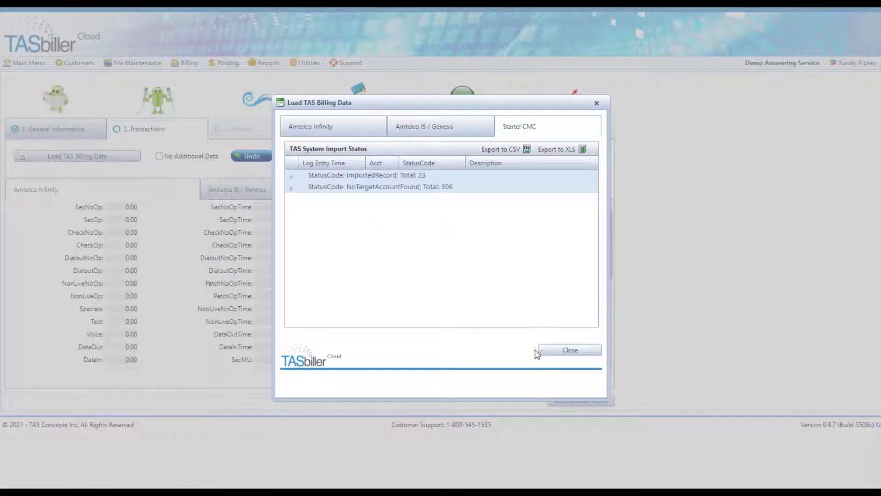
{"action": "left_click", "coordinate": [553, 353]}
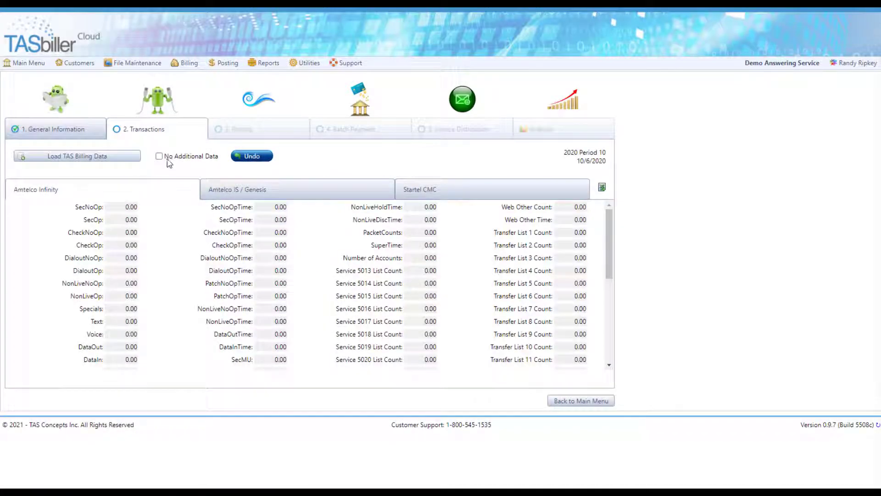
Mark the period as having no additional data and preview the automatic posting for all customer accounts.
{"action": "left_click", "coordinate": [159, 157]}
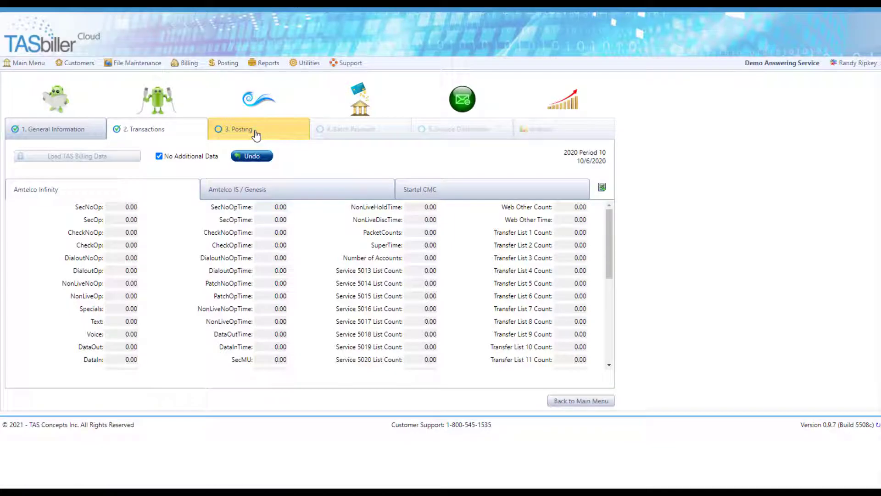
{"action": "left_click", "coordinate": [264, 138]}
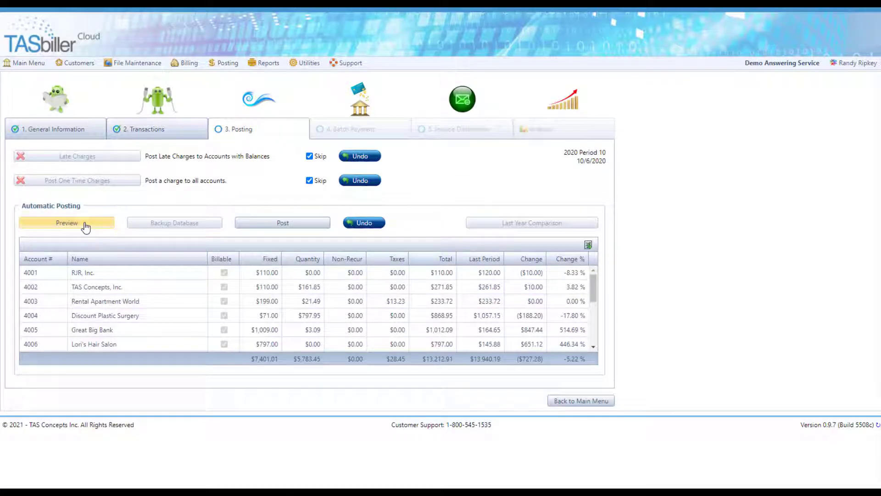
{"action": "left_click", "coordinate": [102, 223]}
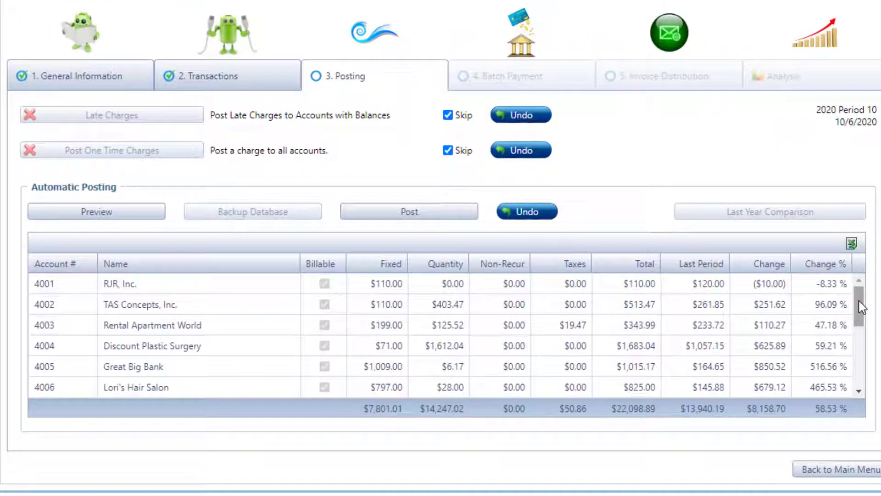
{"action": "left_click_drag", "start_coordinate": [597, 287], "coordinate": [598, 313]}
{"action": "left_click_drag", "start_coordinate": [861, 337], "coordinate": [862, 348]}
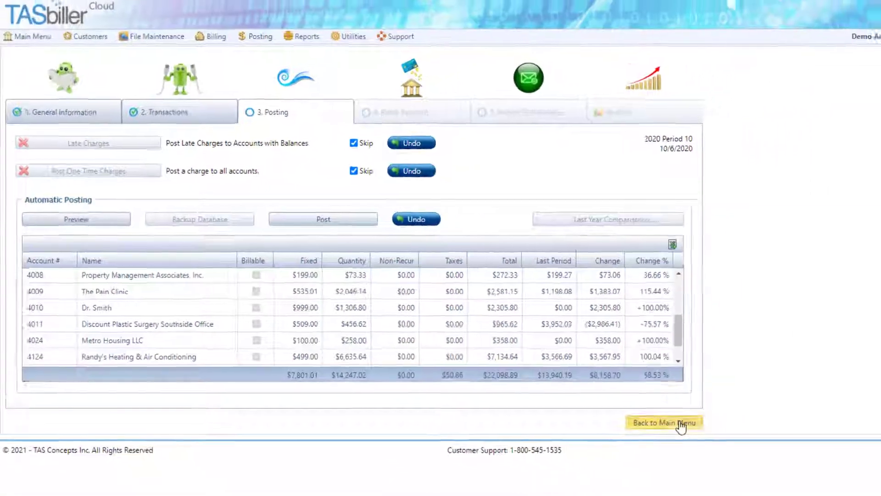
Open the medical customer on the Jumbo Rate Plan and compare its Calls charges with the call quantity in its analysis.
{"action": "left_click", "coordinate": [838, 470]}
{"action": "left_click", "coordinate": [73, 64]}
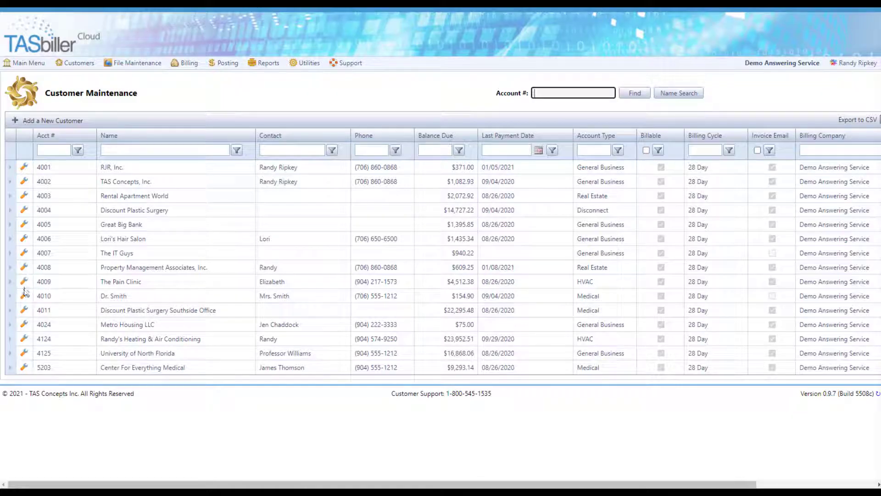
{"action": "left_click", "coordinate": [24, 296]}
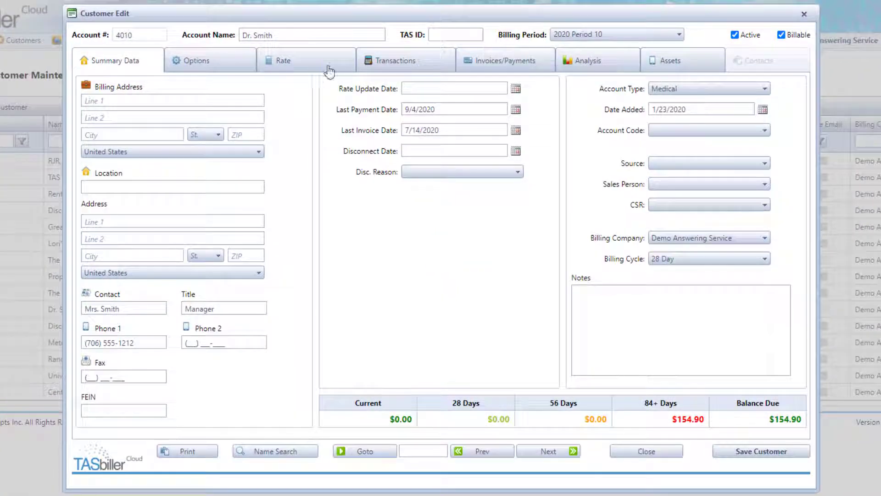
{"action": "left_click", "coordinate": [338, 78]}
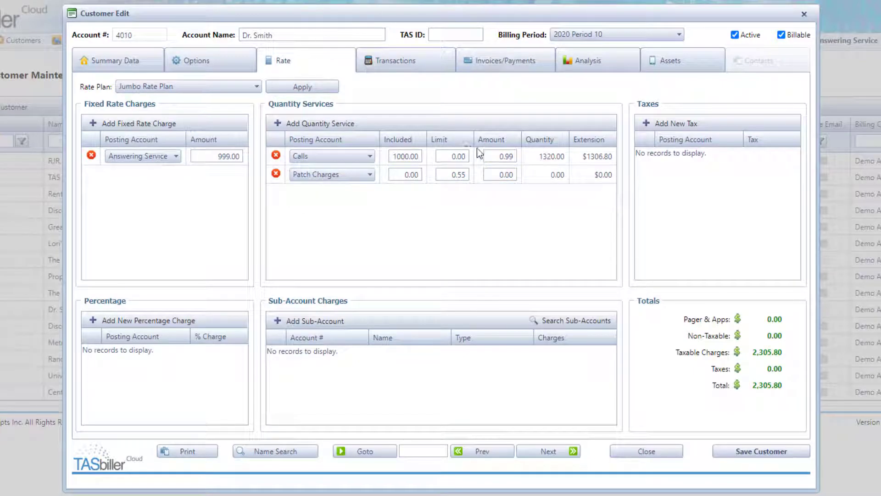
{"action": "left_click", "coordinate": [604, 65]}
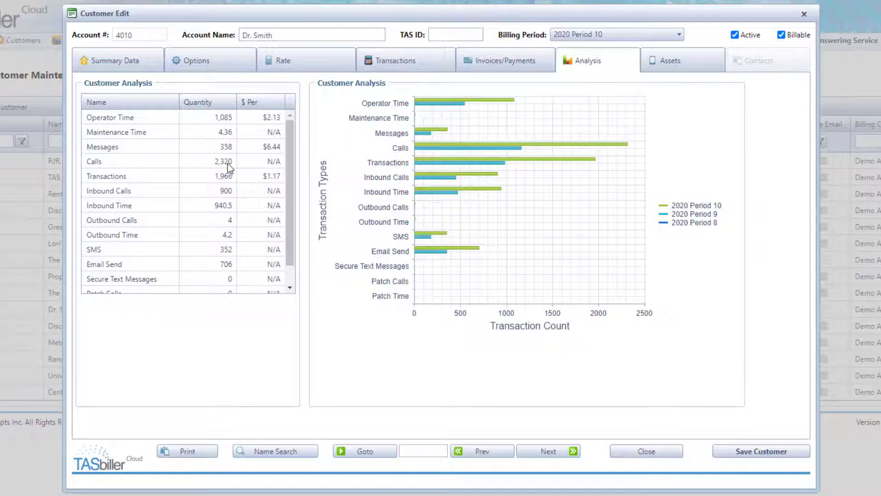
{"action": "left_click", "coordinate": [316, 63]}
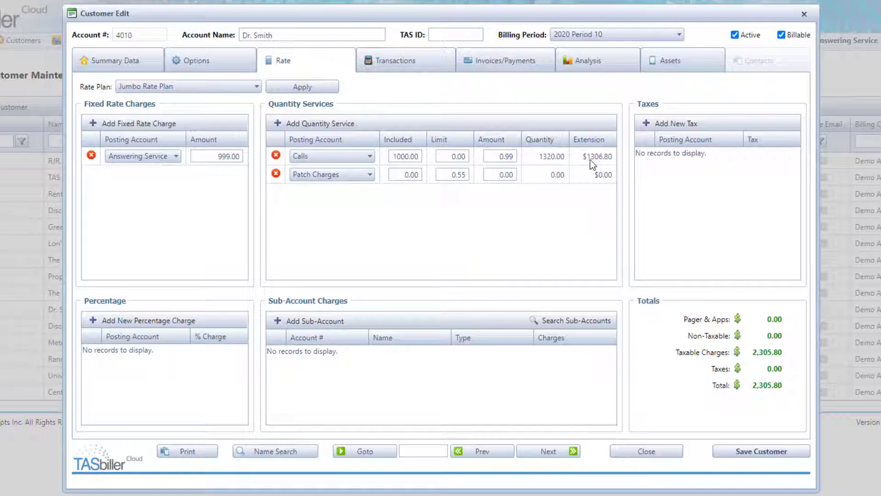
Check Discount Plastic Surgery Southside Office's Variable Rate Plan charges against its analyzed call quantity, and close the customer record.
{"action": "left_click", "coordinate": [549, 452]}
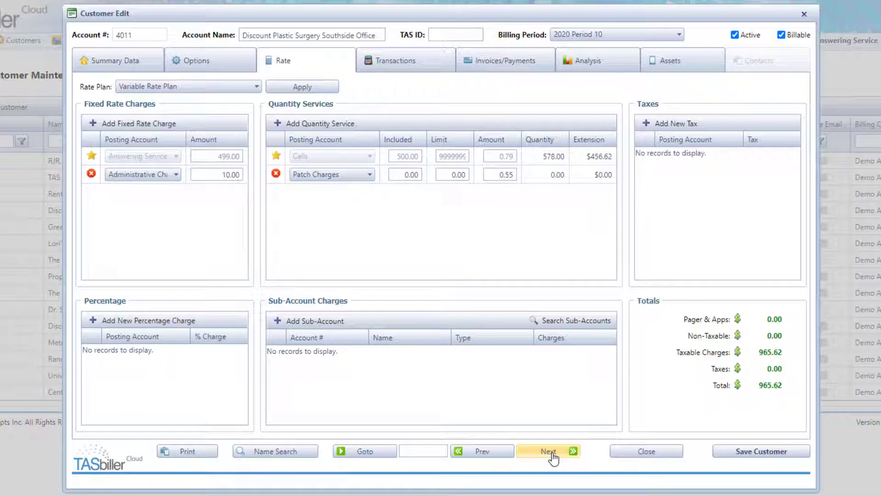
{"action": "left_click", "coordinate": [590, 65]}
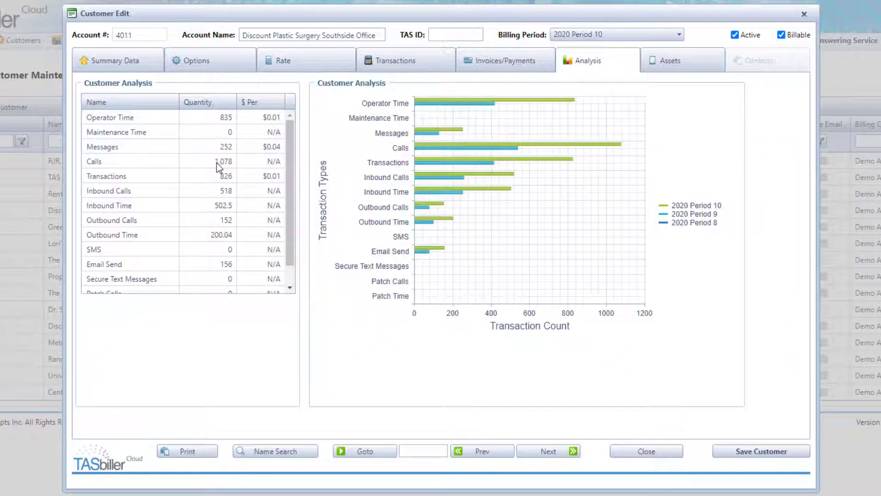
{"action": "left_click", "coordinate": [289, 63]}
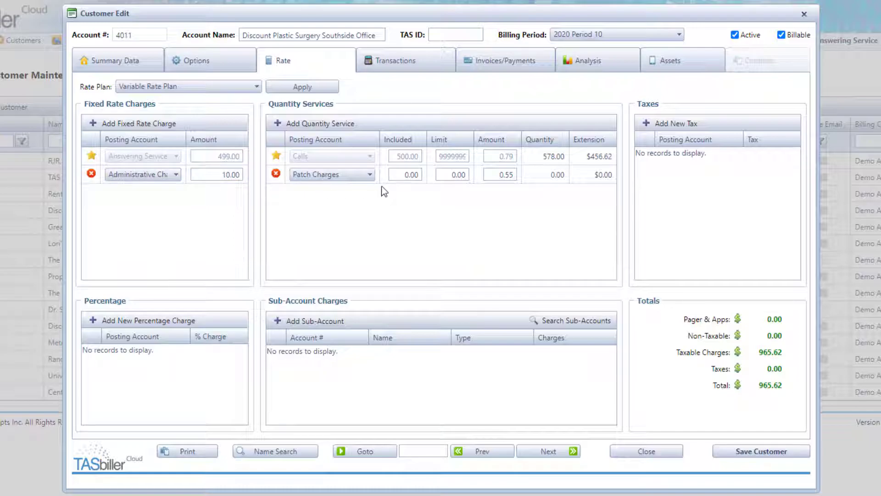
{"action": "left_click", "coordinate": [761, 451]}
{"action": "left_click", "coordinate": [646, 451]}
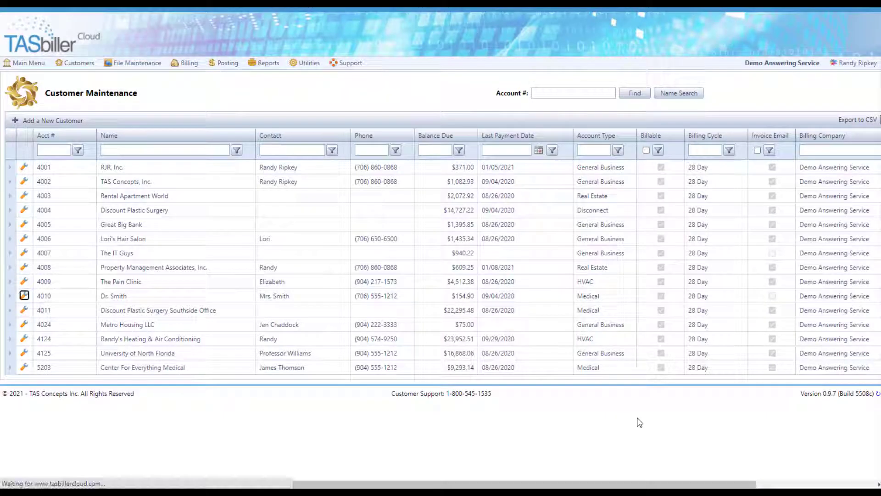
Open the Item Header section of the Demo Invoice - August 2020 invoice template for editing.
{"action": "left_click", "coordinate": [138, 63]}
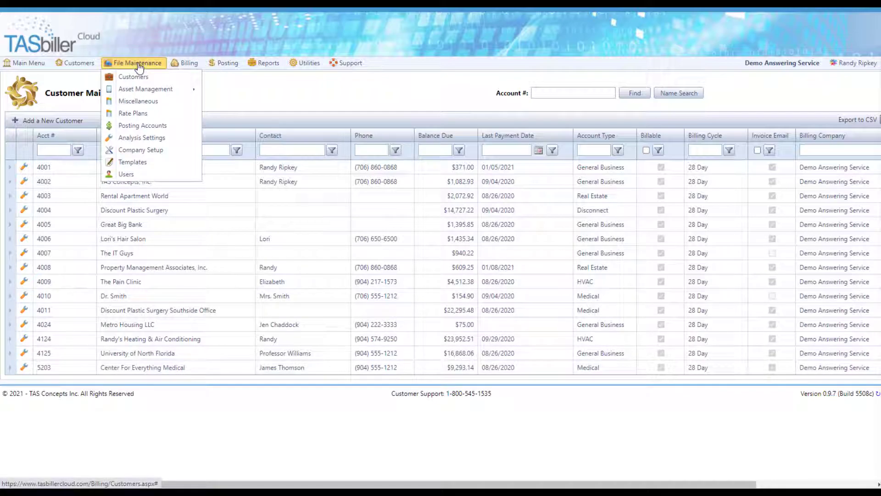
{"action": "left_click", "coordinate": [134, 163]}
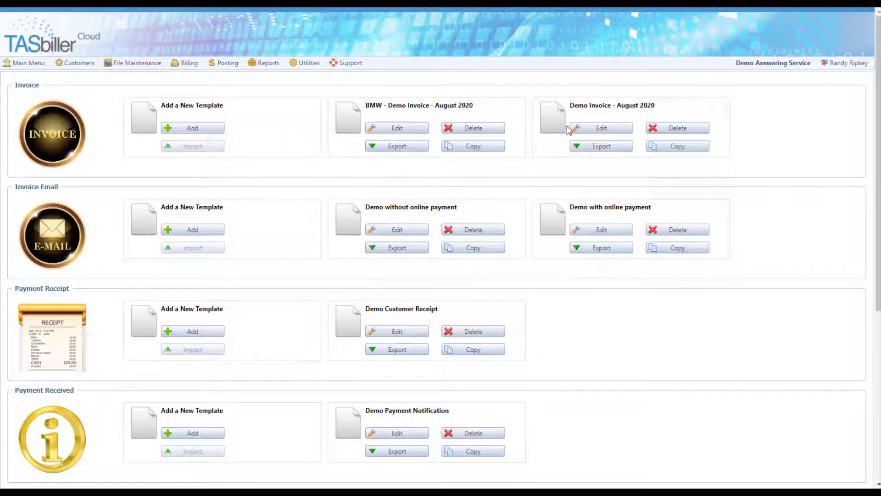
{"action": "left_click", "coordinate": [597, 132]}
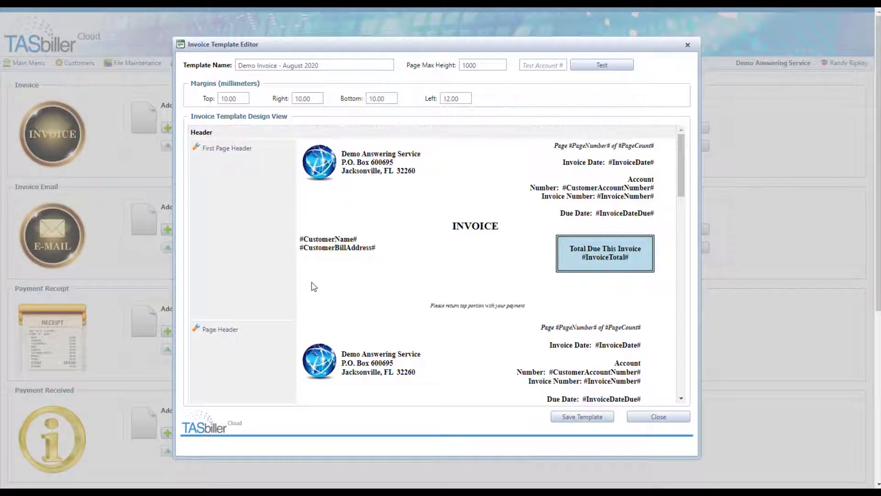
{"action": "scroll", "coordinate": [311, 280], "scroll_direction": "down", "scroll_amount": 4}
{"action": "scroll", "coordinate": [311, 275], "scroll_direction": "down", "scroll_amount": 2}
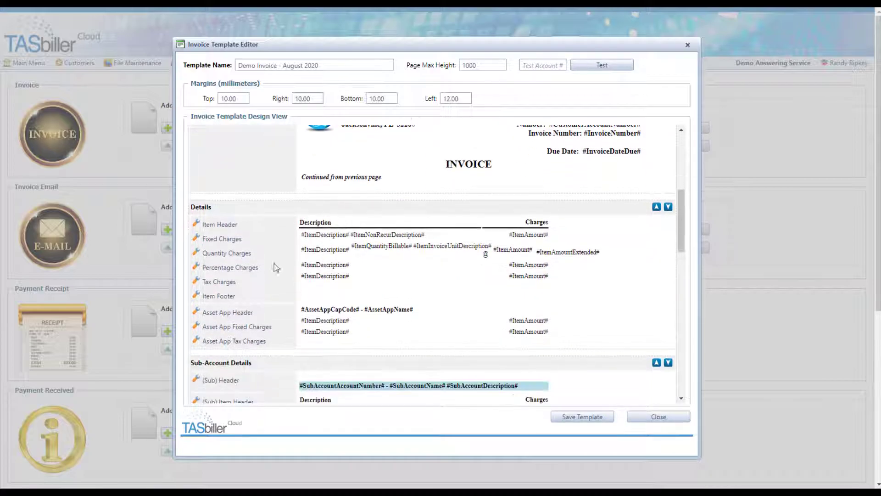
{"action": "left_click", "coordinate": [197, 227]}
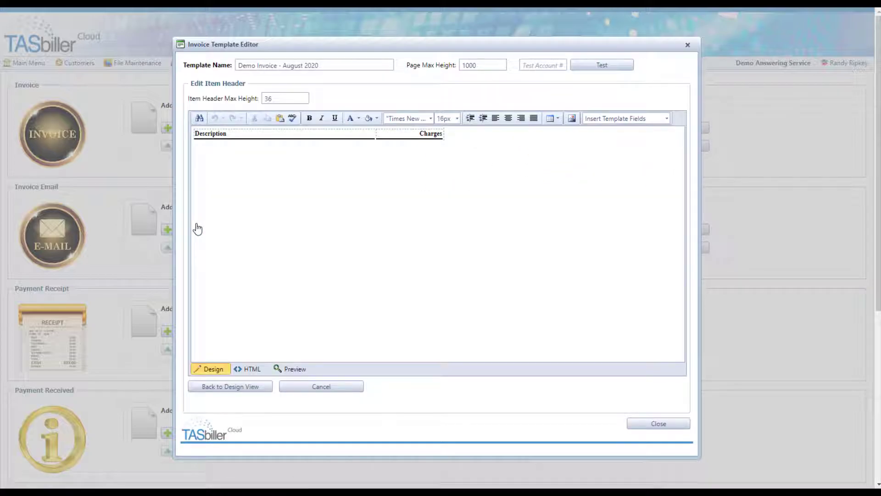
Insert a table row below the Description and Charges heading row.
{"action": "left_click", "coordinate": [261, 134]}
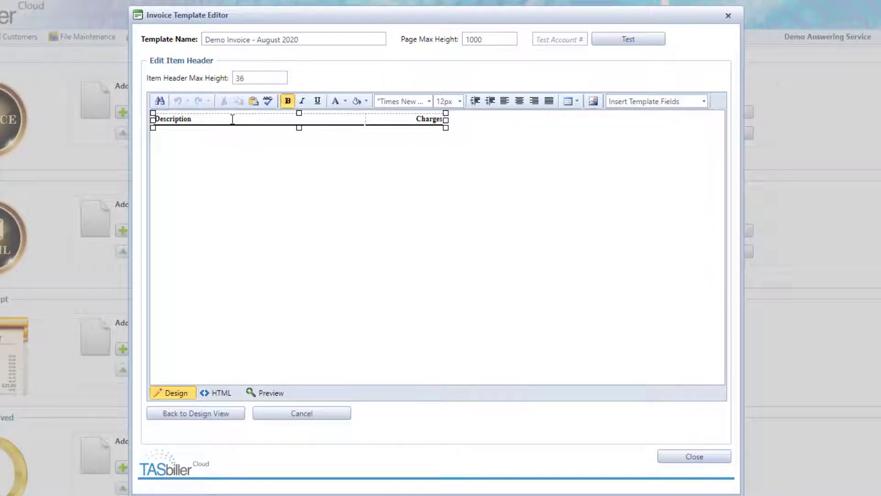
{"action": "right_click", "coordinate": [261, 134]}
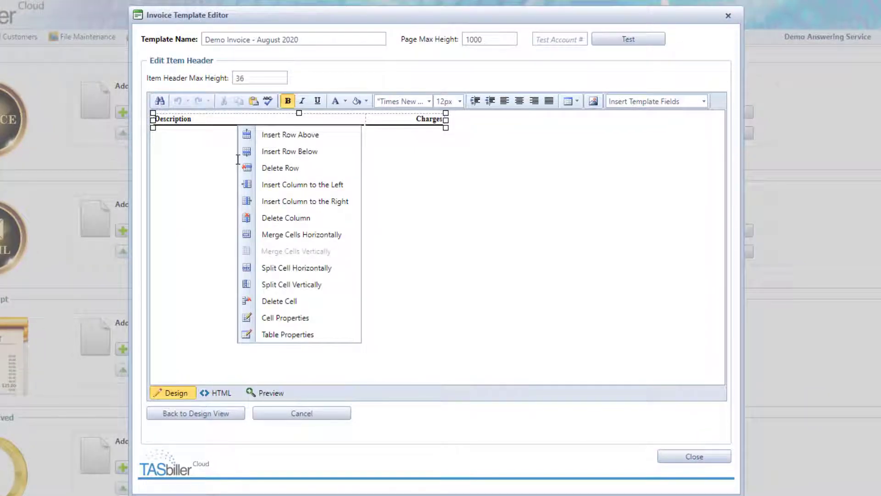
{"action": "left_click", "coordinate": [257, 154]}
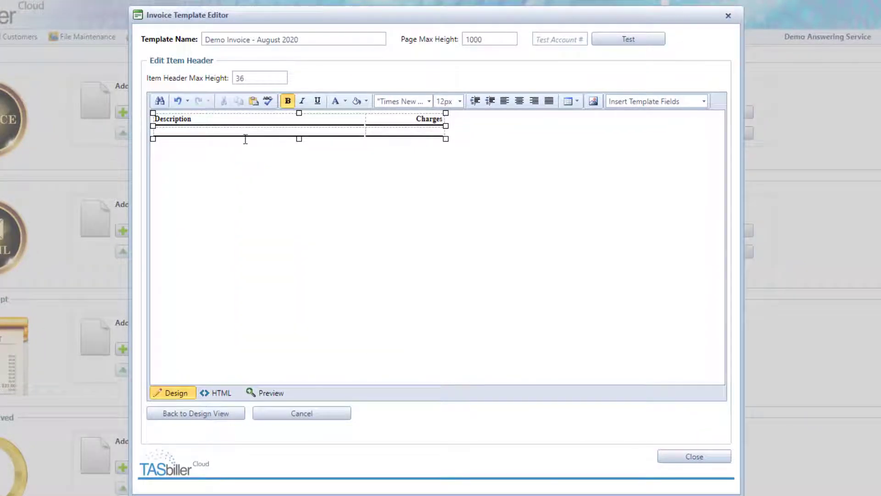
Merge the new row's cells and fill them with "Rate Plan:", the CustomerRatePlanName field, a hyphen and the CustomerRatePlanDesc field.
{"action": "left_click", "coordinate": [229, 132]}
{"action": "right_click", "coordinate": [259, 131]}
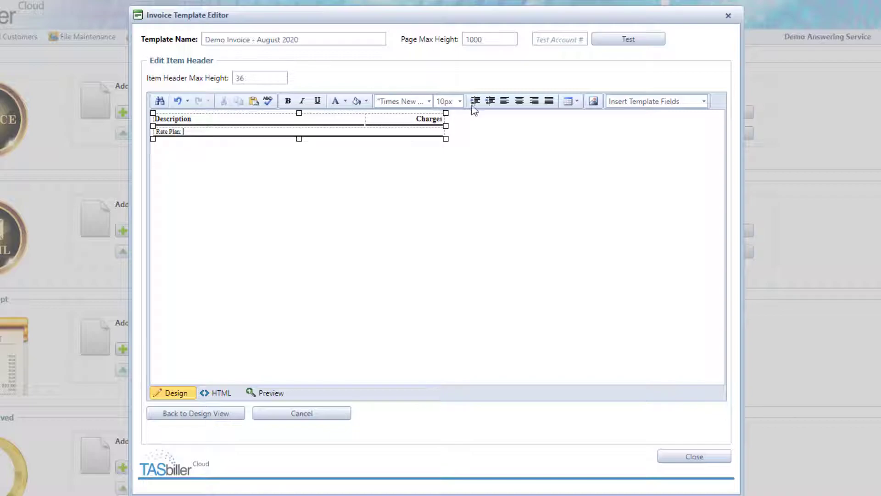
{"action": "left_click", "coordinate": [692, 107]}
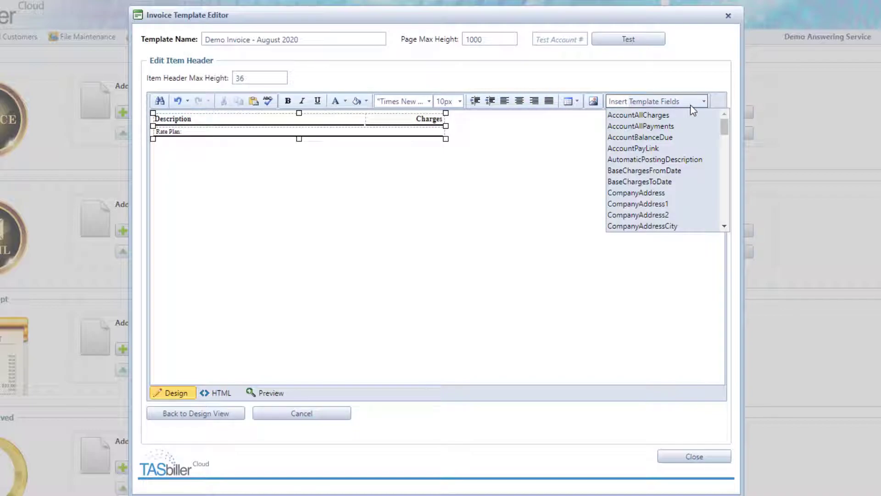
{"action": "left_click_drag", "start_coordinate": [725, 131], "coordinate": [729, 181]}
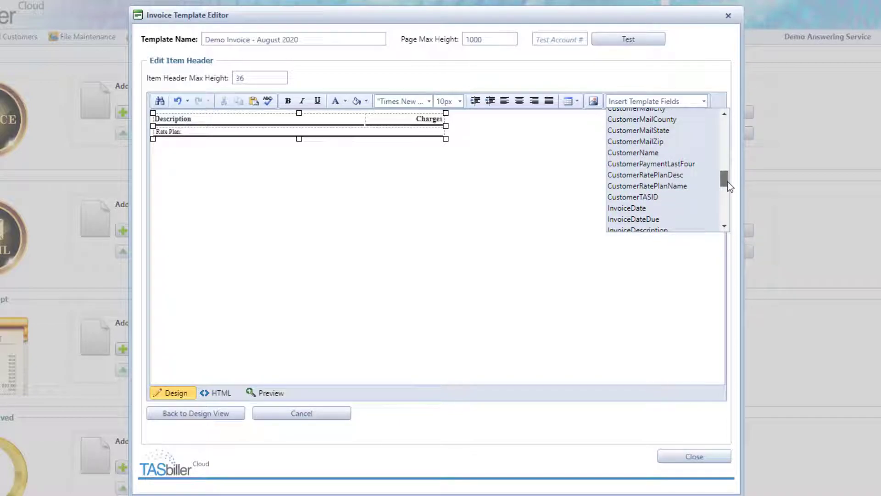
{"action": "left_click", "coordinate": [679, 191]}
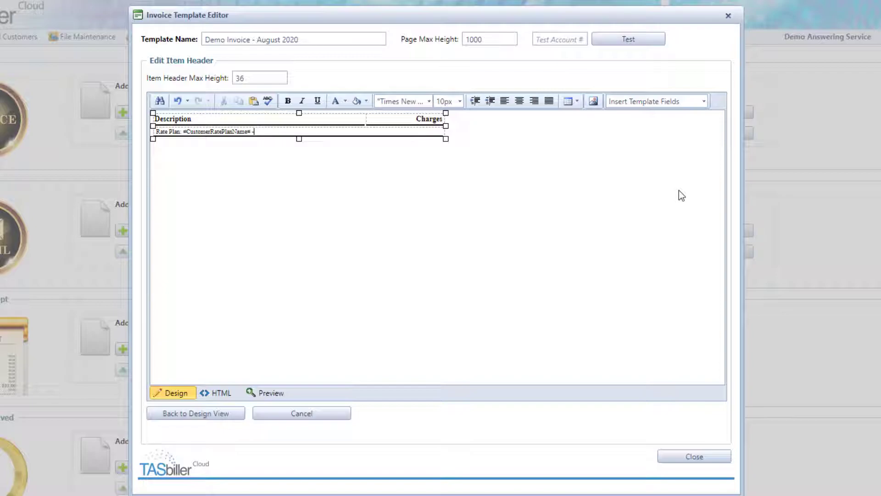
{"action": "left_click", "coordinate": [696, 105]}
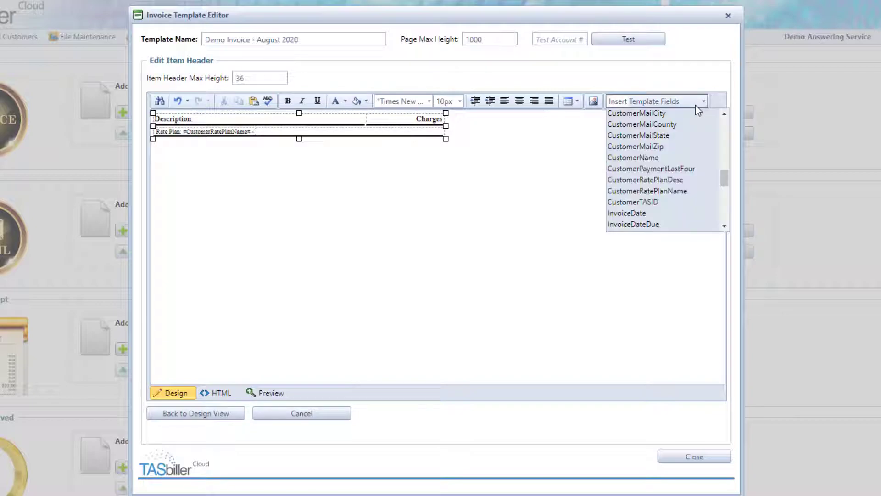
{"action": "left_click", "coordinate": [691, 181]}
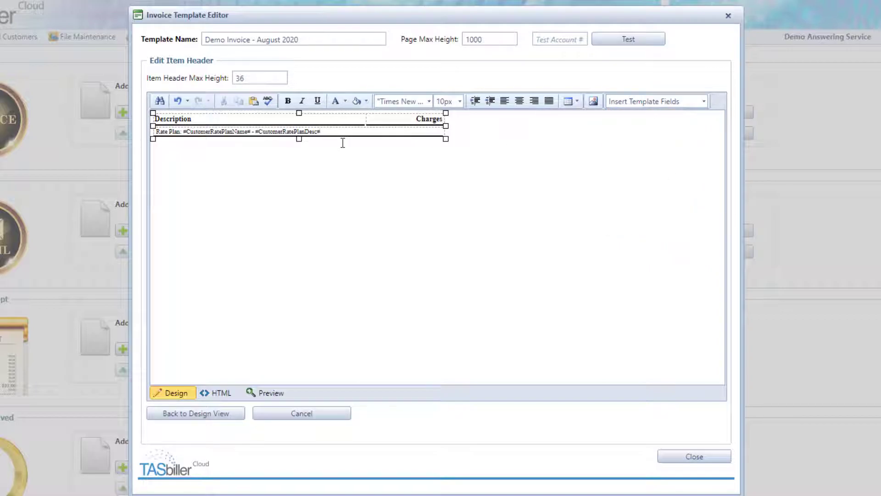
Format the whole Rate Plan line in the item header as bold 12px text.
{"action": "left_click_drag", "start_coordinate": [321, 132], "coordinate": [159, 153]}
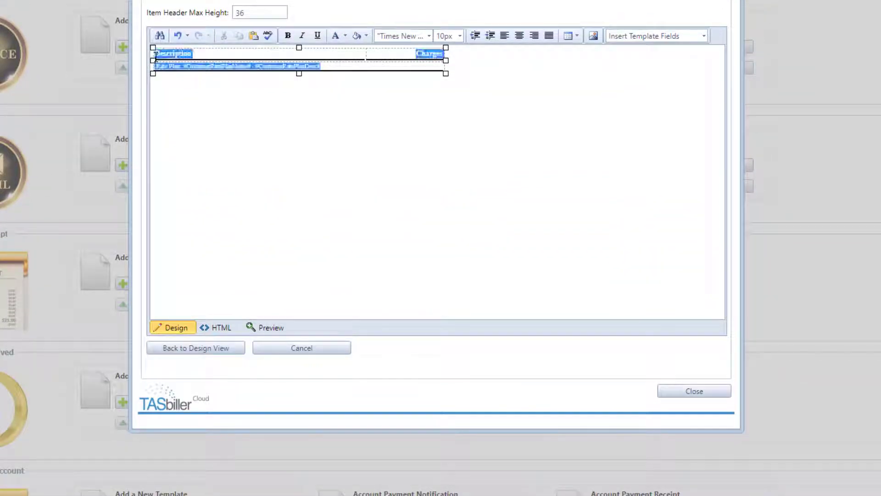
{"action": "left_click_drag", "start_coordinate": [155, 42], "coordinate": [155, 38]}
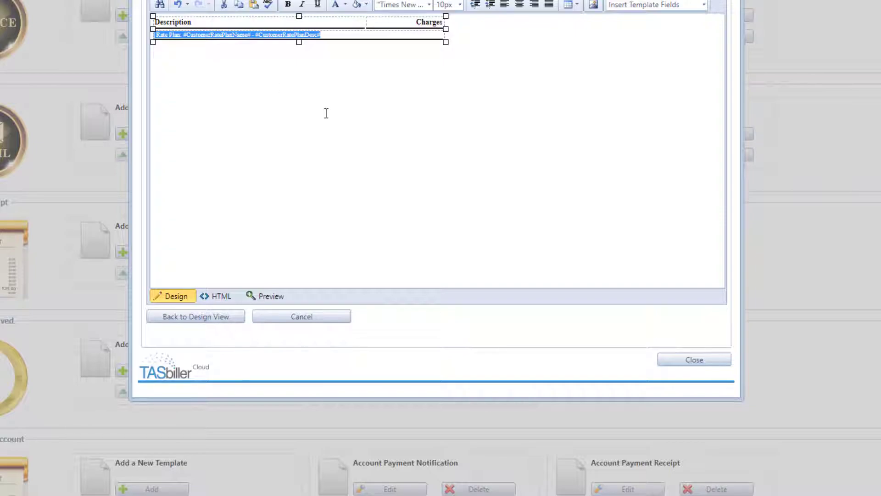
{"action": "left_click", "coordinate": [411, 6]}
{"action": "left_click", "coordinate": [404, 101]}
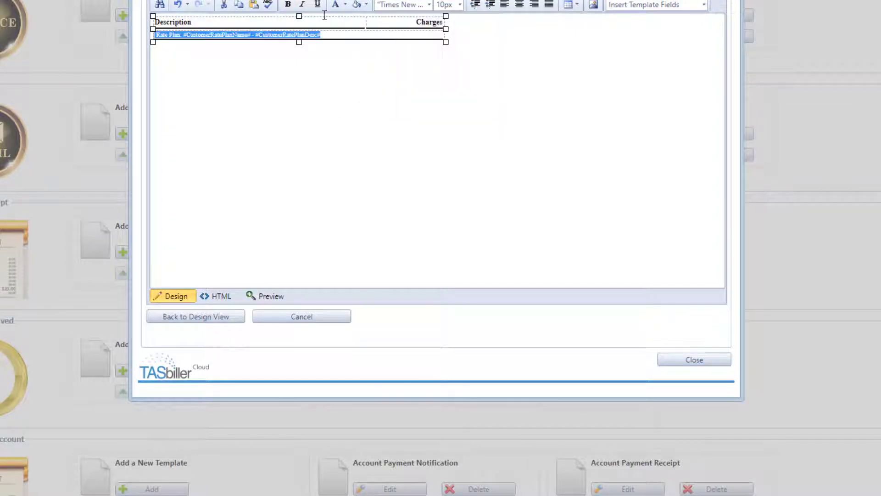
{"action": "left_click", "coordinate": [289, 6]}
{"action": "left_click", "coordinate": [459, 6]}
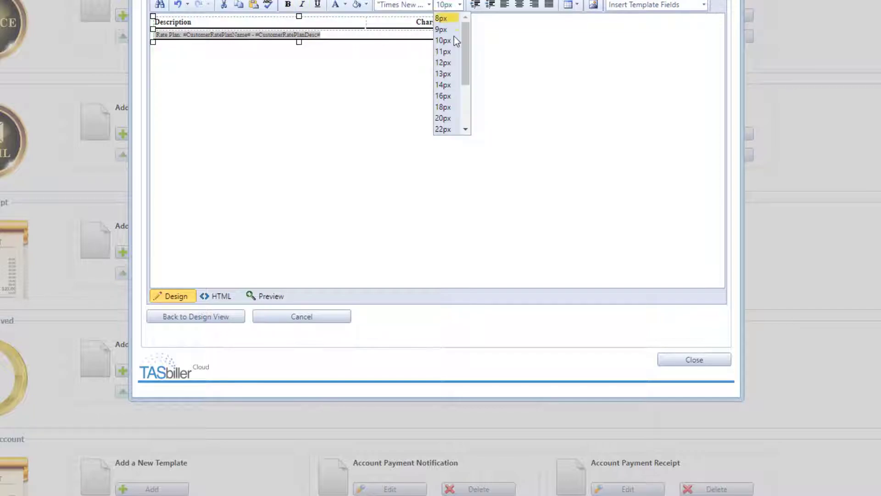
{"action": "left_click", "coordinate": [445, 64]}
{"action": "left_click", "coordinate": [288, 5]}
{"action": "scroll", "coordinate": [403, 156], "scroll_direction": "down", "scroll_amount": 2}
{"action": "scroll", "coordinate": [395, 122], "scroll_direction": "up", "scroll_amount": 4}
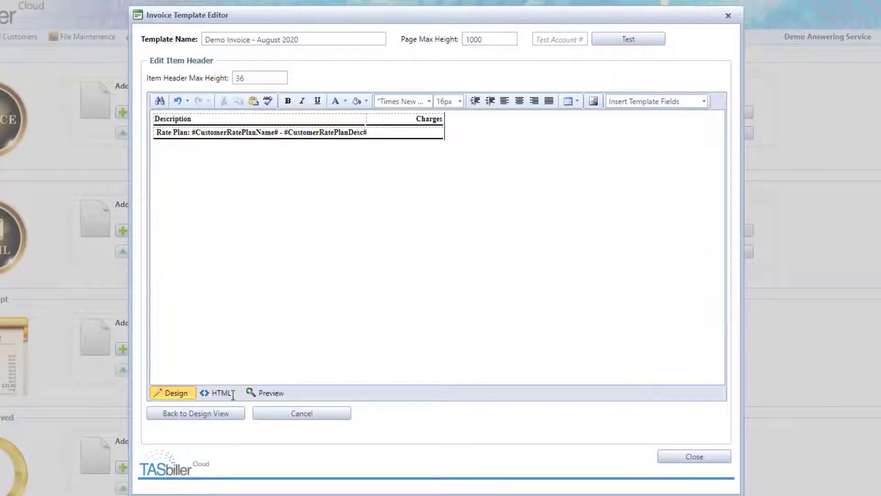
Return to the template's design view, save the template, check the item header in the Details section, and close the editor.
{"action": "left_click", "coordinate": [207, 416]}
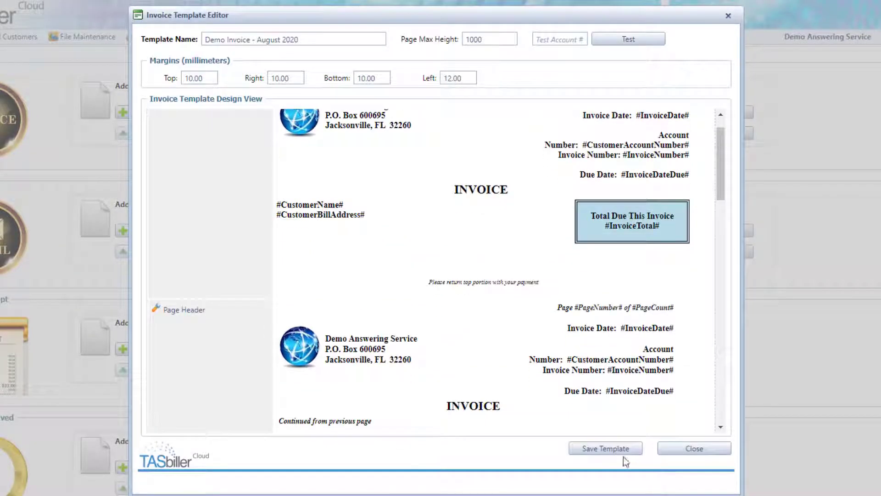
{"action": "left_click", "coordinate": [606, 451]}
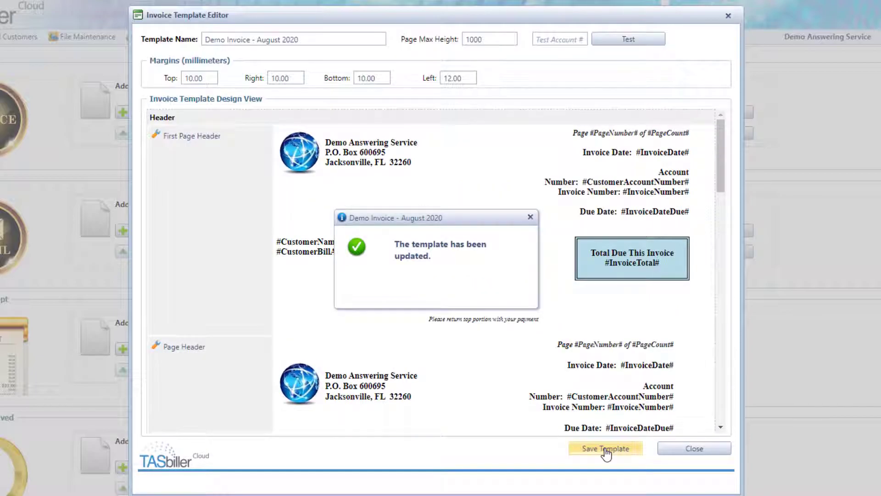
{"action": "left_click_drag", "start_coordinate": [722, 177], "coordinate": [718, 230]}
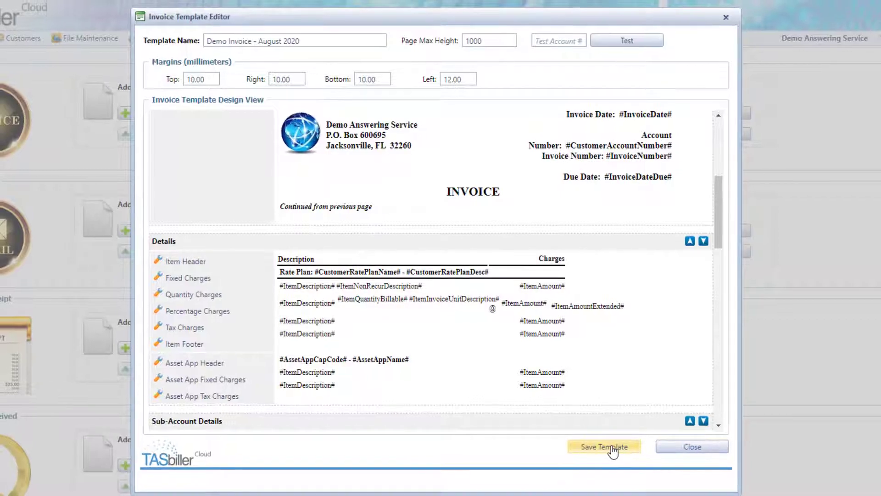
{"action": "left_click", "coordinate": [613, 447]}
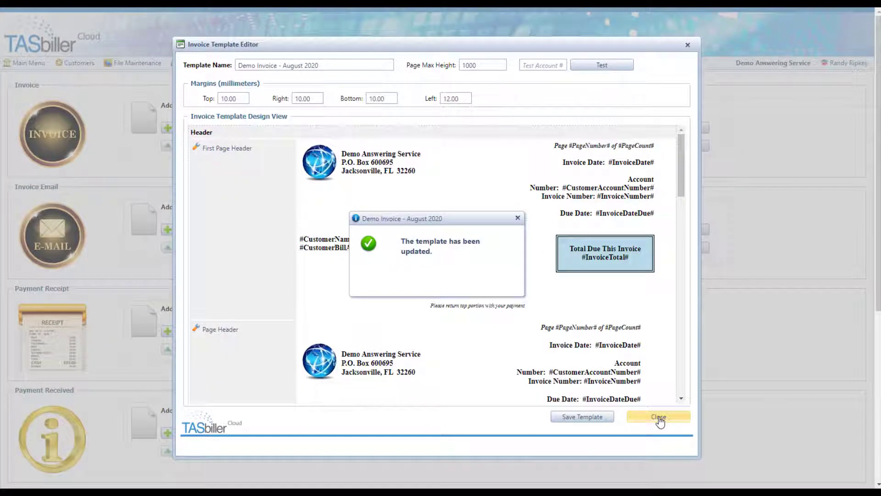
{"action": "left_click", "coordinate": [692, 447]}
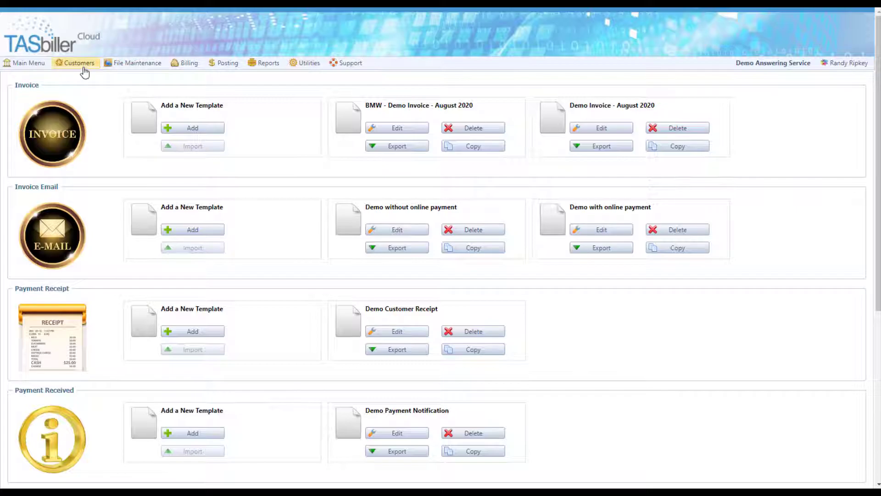
Open the 2020 Period 10 billing period and post its automatic charges.
{"action": "left_click", "coordinate": [188, 64]}
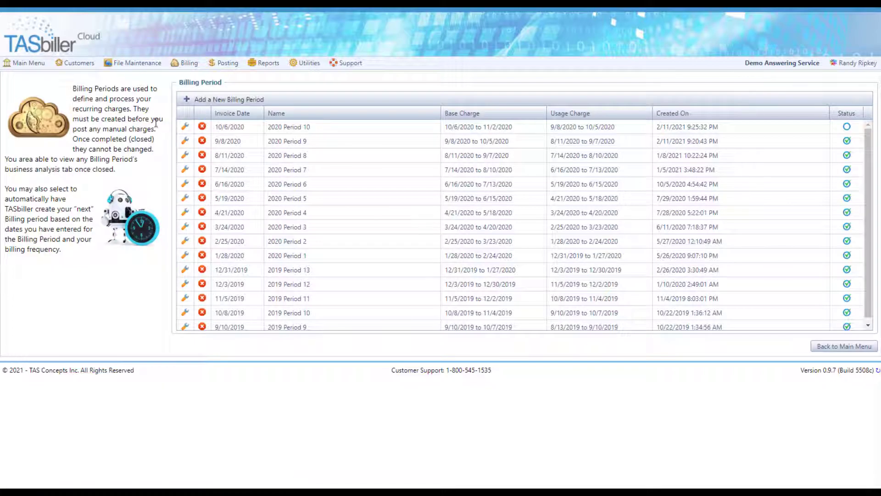
{"action": "left_click", "coordinate": [185, 128]}
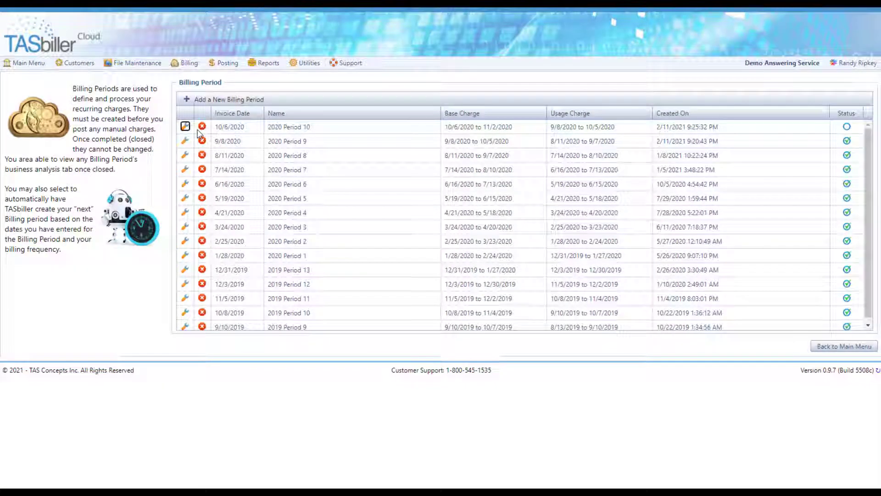
{"action": "left_click", "coordinate": [281, 139]}
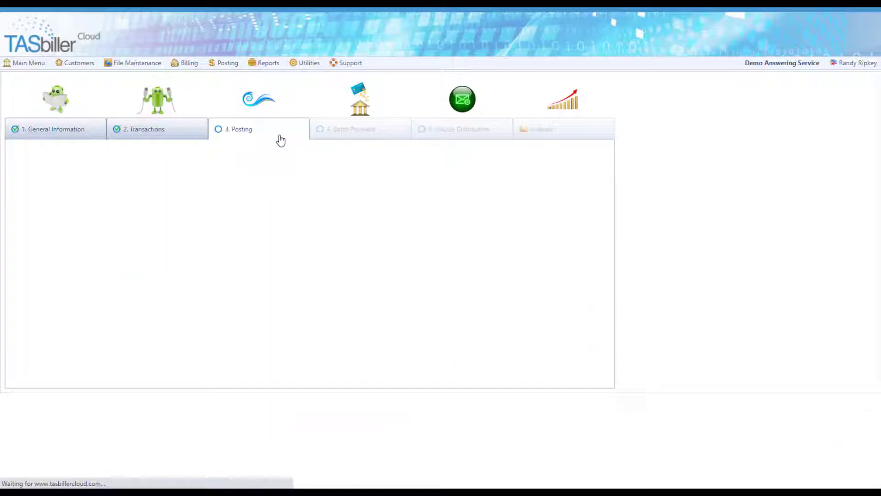
{"action": "left_click", "coordinate": [281, 225]}
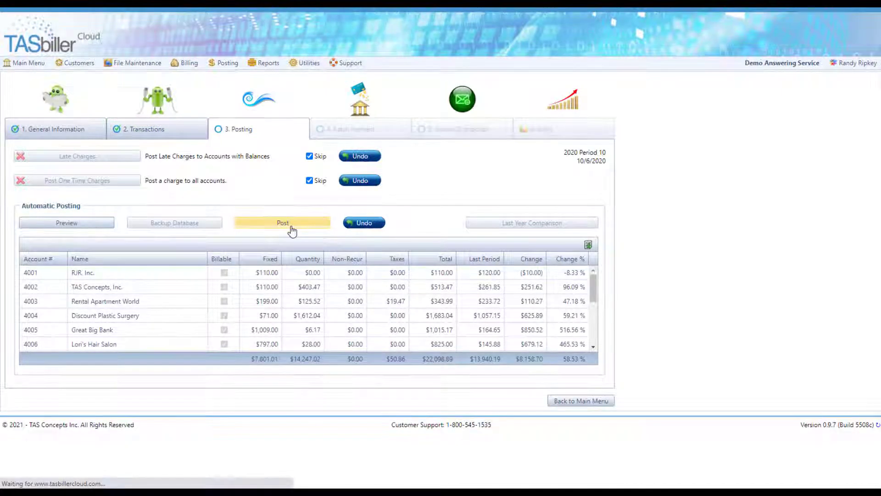
Preview the period's invoices and approve proceeding with invoice distribution.
{"action": "left_click", "coordinate": [468, 133]}
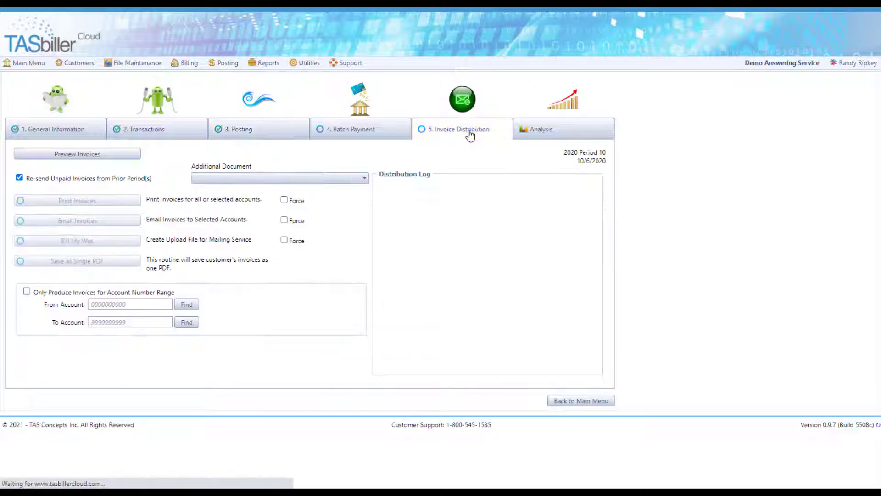
{"action": "left_click", "coordinate": [115, 154]}
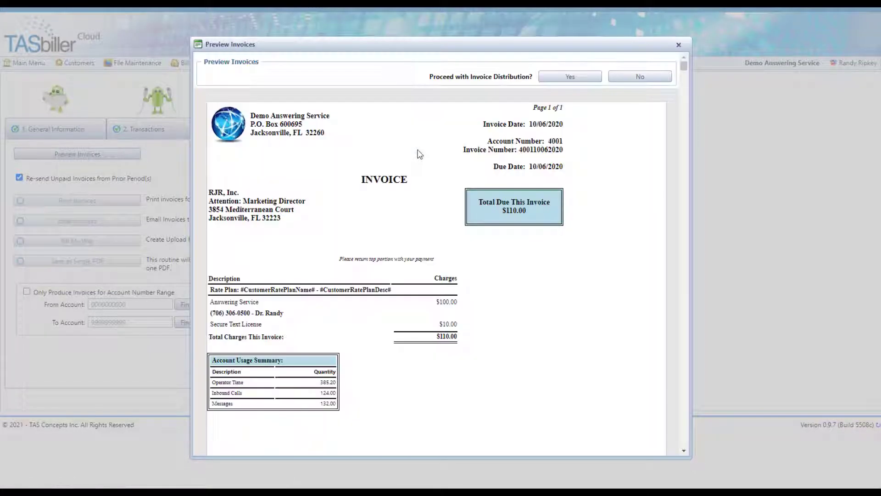
{"action": "left_click", "coordinate": [583, 78]}
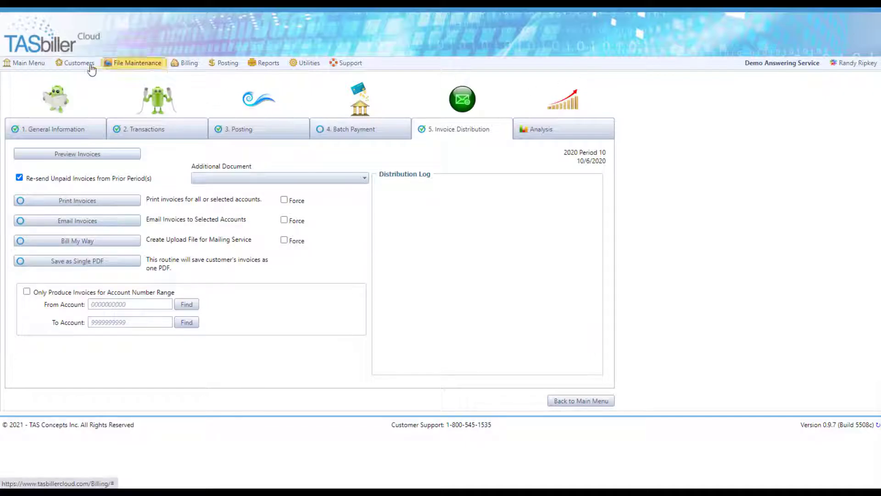
View the 10/6/2020 invoice of the medical customer on the Jumbo Rate Plan, check its rate plan line and charges, and close it.
{"action": "left_click", "coordinate": [78, 67]}
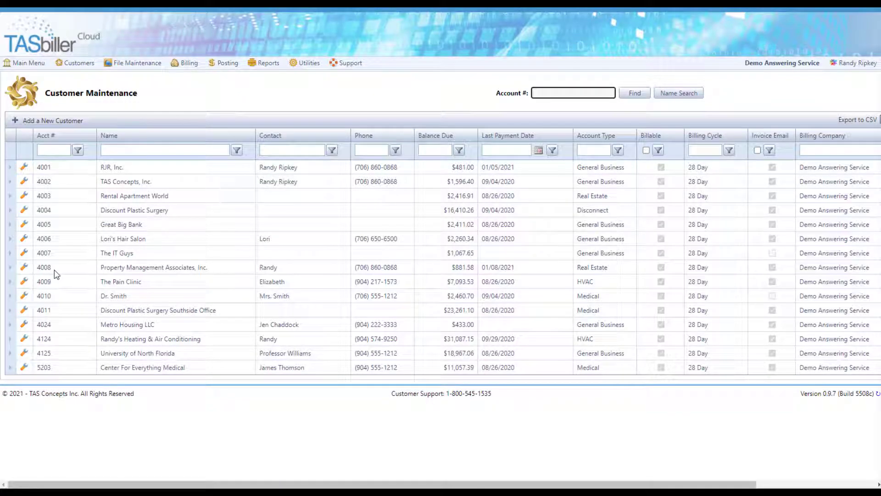
{"action": "left_click", "coordinate": [25, 299]}
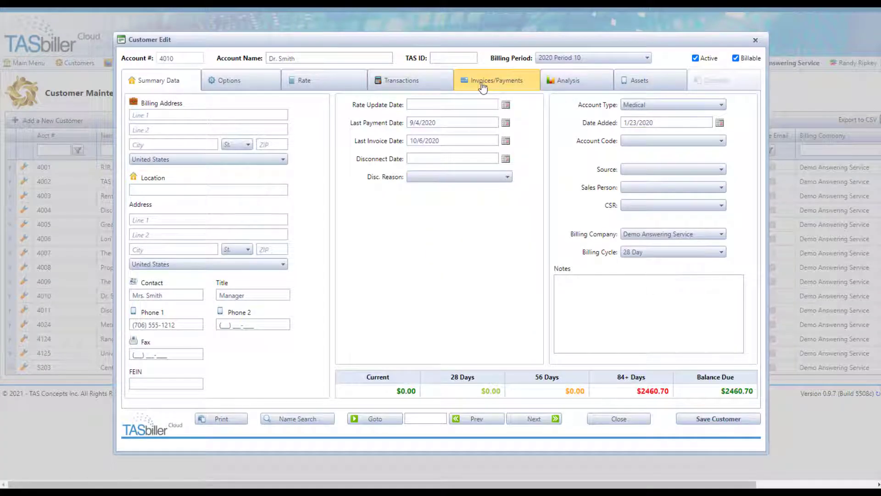
{"action": "left_click", "coordinate": [483, 87]}
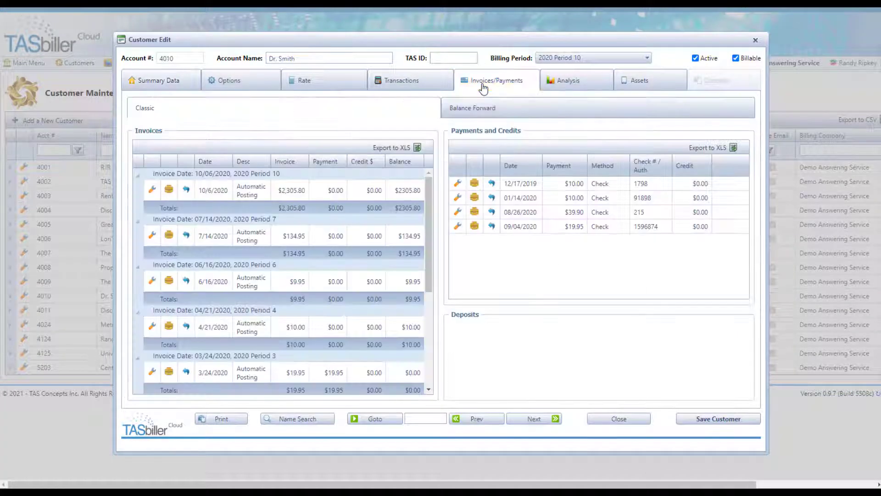
{"action": "left_click", "coordinate": [170, 191]}
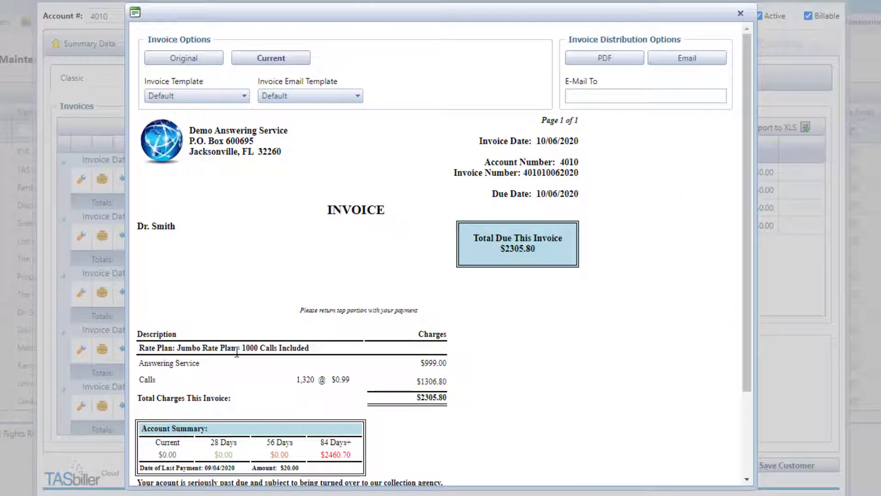
{"action": "scroll", "coordinate": [582, 358], "scroll_direction": "down", "scroll_amount": 3}
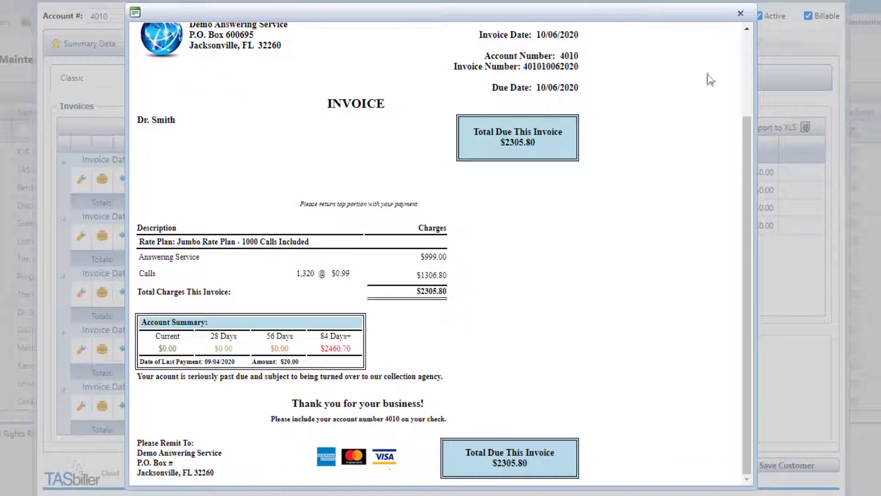
{"action": "left_click", "coordinate": [741, 14]}
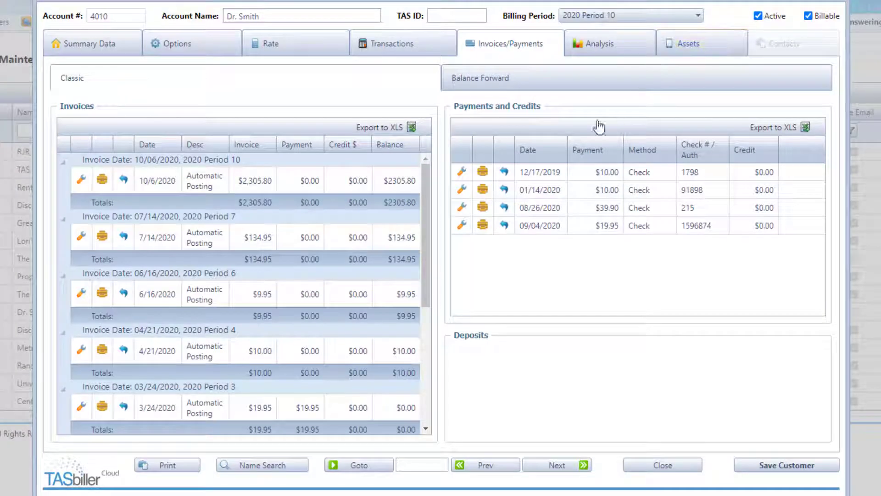
Review the rate plan line and charges on Discount Plastic Surgery Southside Office's 10/6/2020 invoice, and return to the main menu.
{"action": "left_click", "coordinate": [560, 465]}
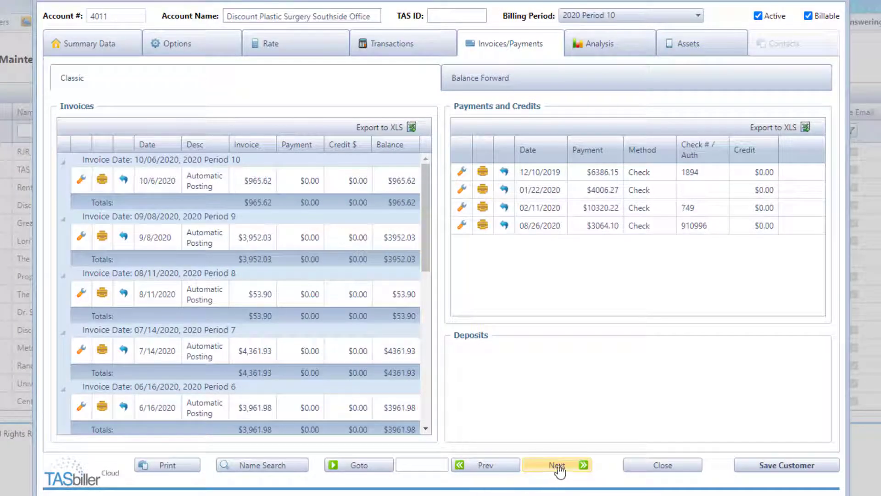
{"action": "left_click", "coordinate": [103, 180]}
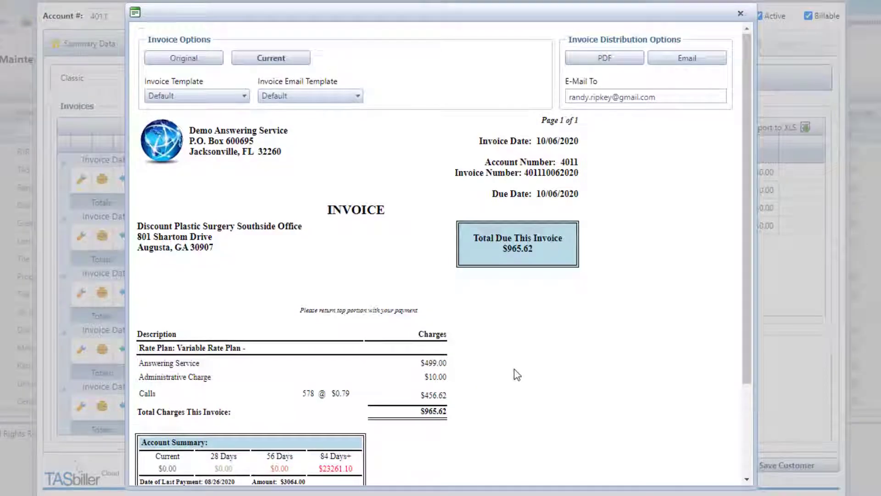
{"action": "scroll", "coordinate": [515, 369], "scroll_direction": "down", "scroll_amount": 2}
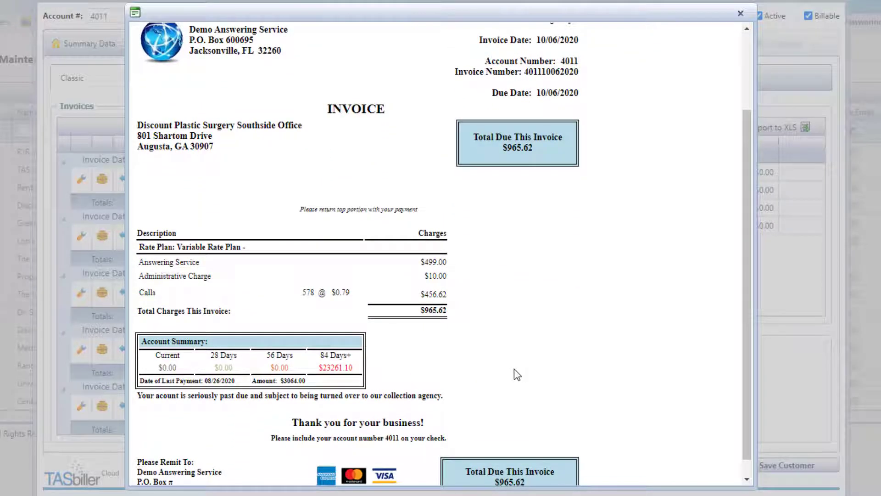
{"action": "scroll", "coordinate": [514, 374], "scroll_direction": "up", "scroll_amount": 2}
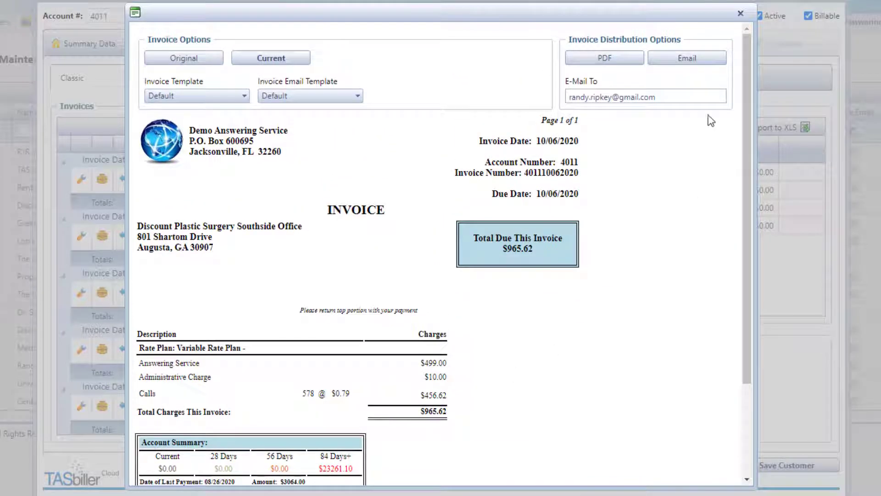
{"action": "left_click", "coordinate": [741, 14]}
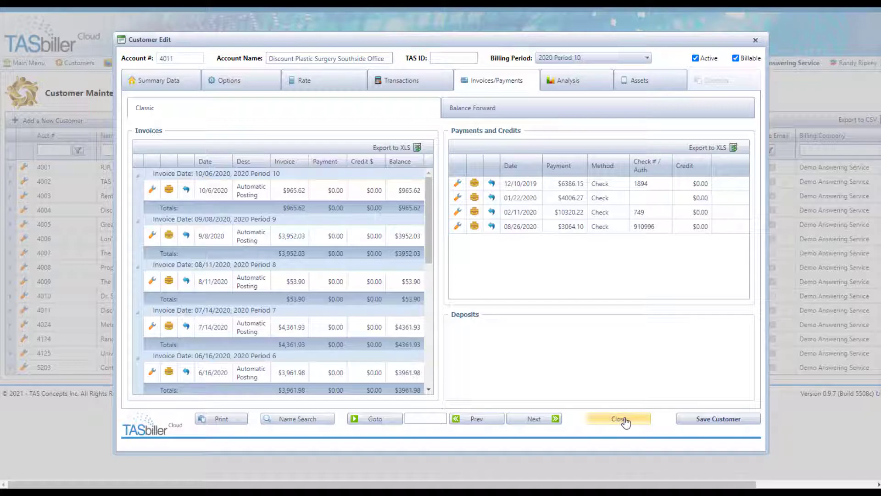
{"action": "left_click", "coordinate": [626, 420]}
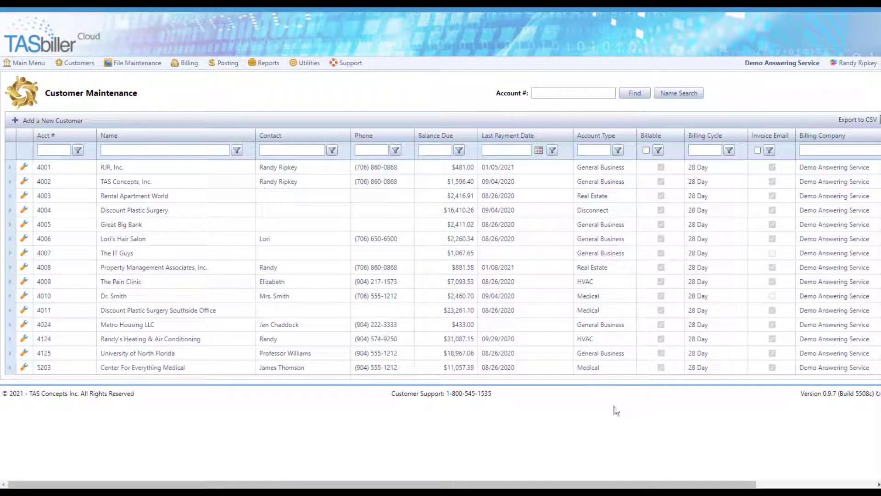
{"action": "left_click", "coordinate": [48, 72]}
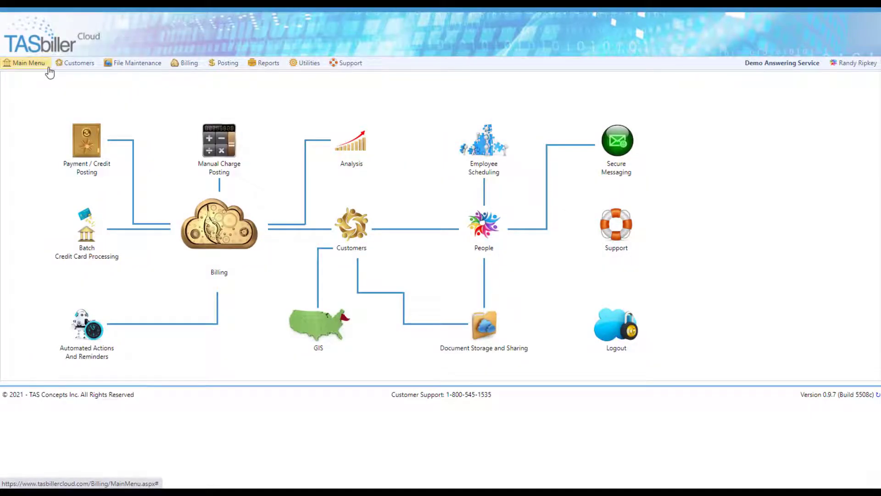